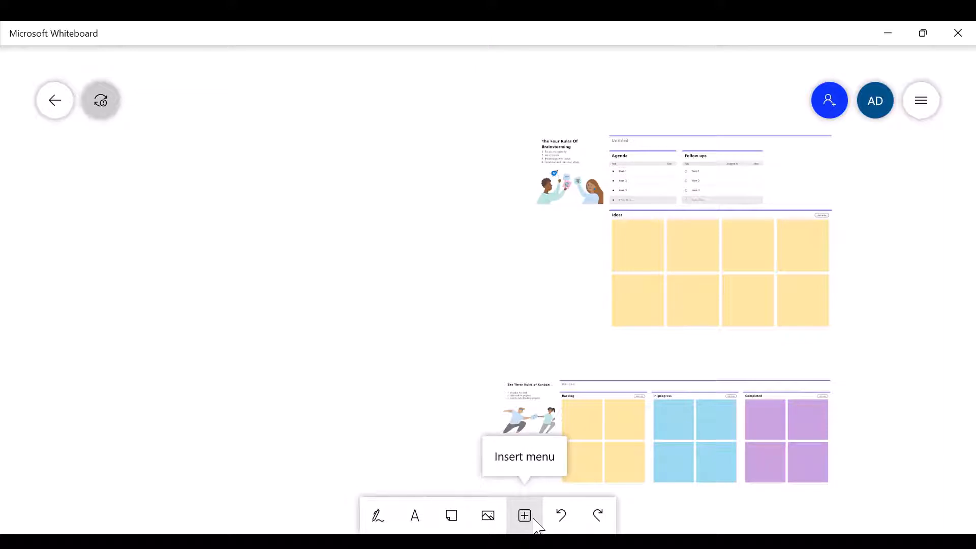
Insert the Brainstorming template onto the whiteboard
left_click(525, 516)
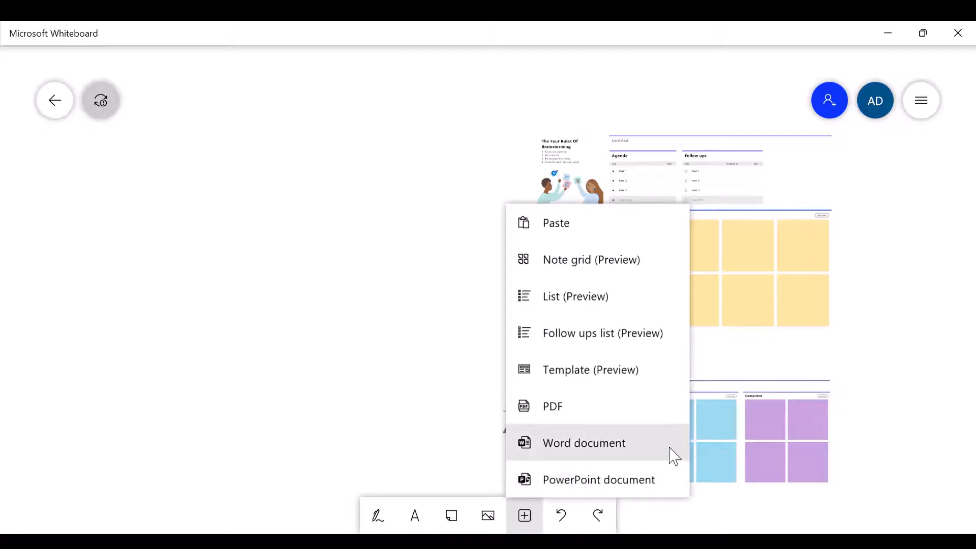
left_click(656, 380)
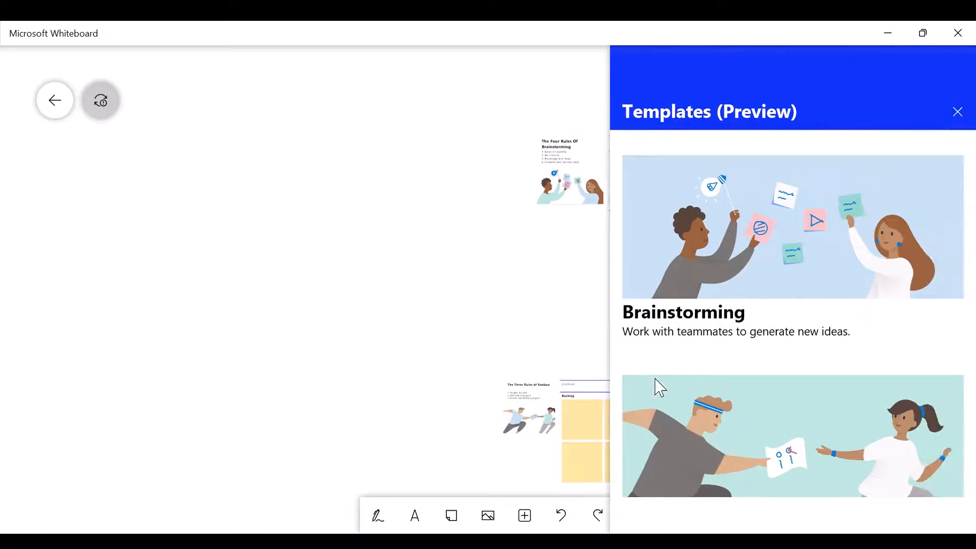
left_click(750, 300)
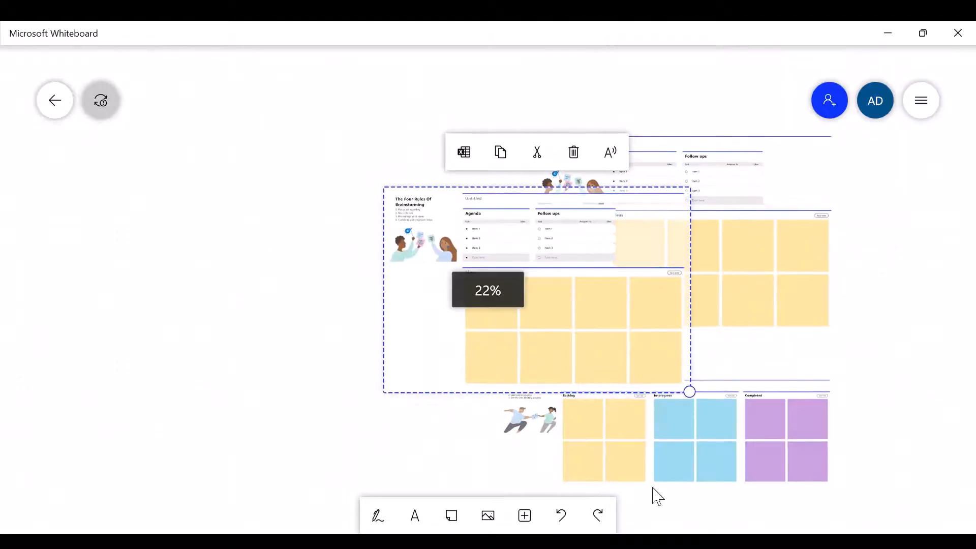
Browse the available templates and insert the Persona Builder template onto the whiteboard
left_click(526, 516)
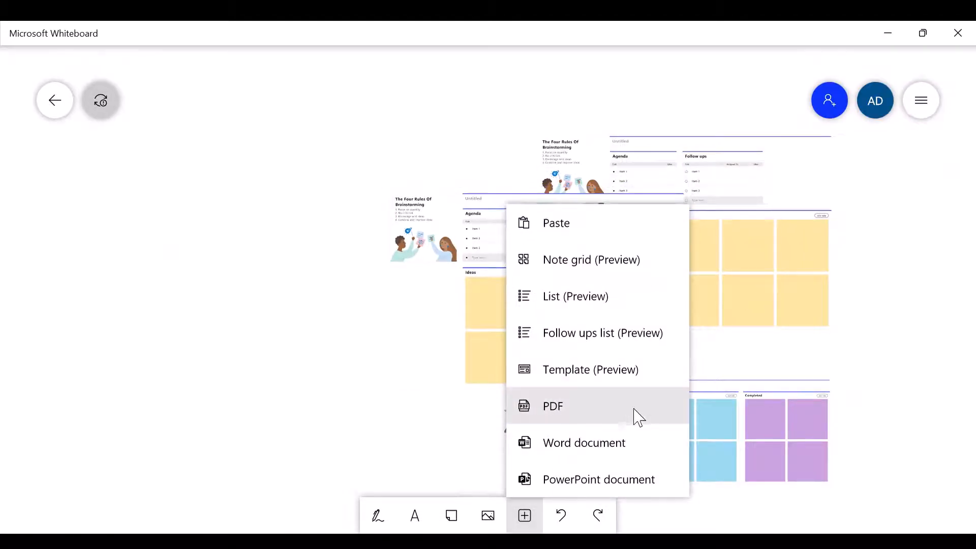
left_click(647, 384)
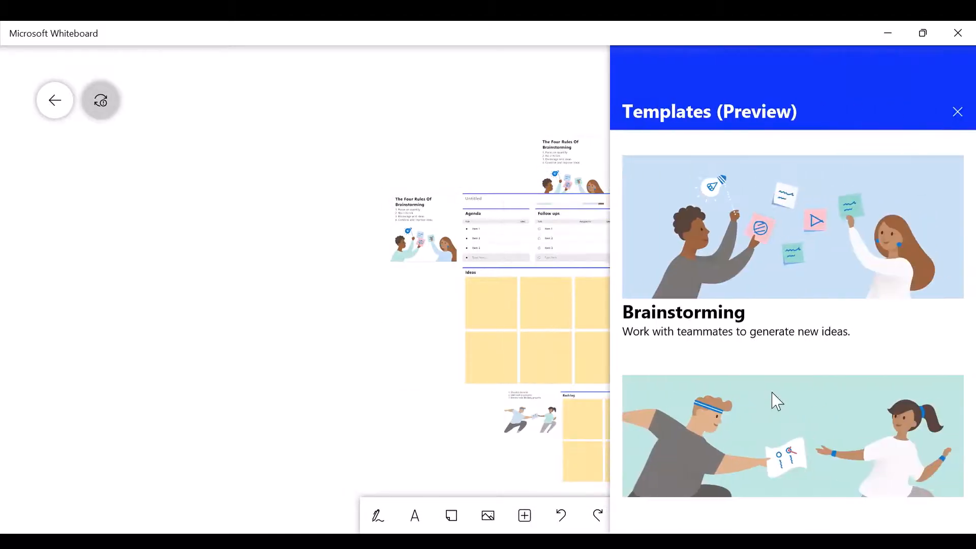
scroll(773, 398, "down", 2)
scroll(774, 399, "down", 6)
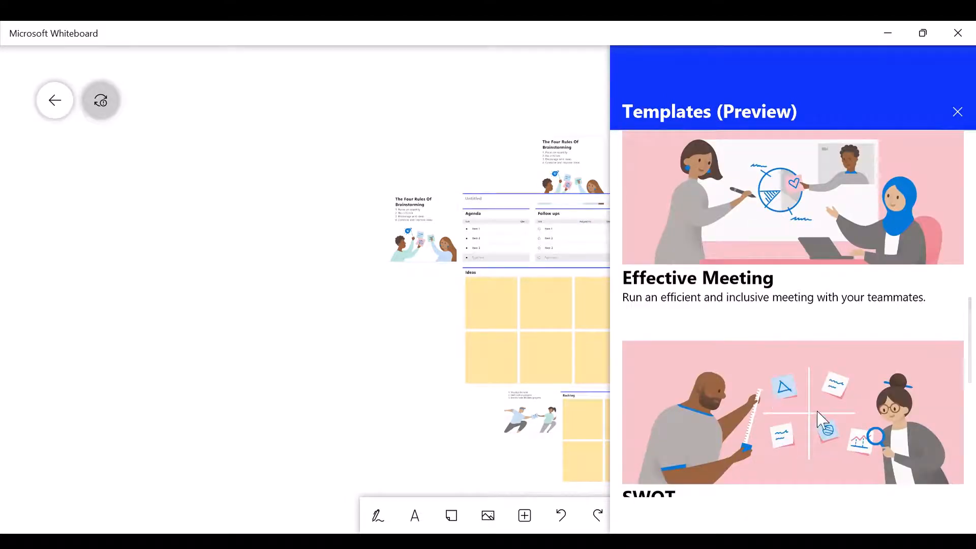
scroll(821, 420, "down", 2)
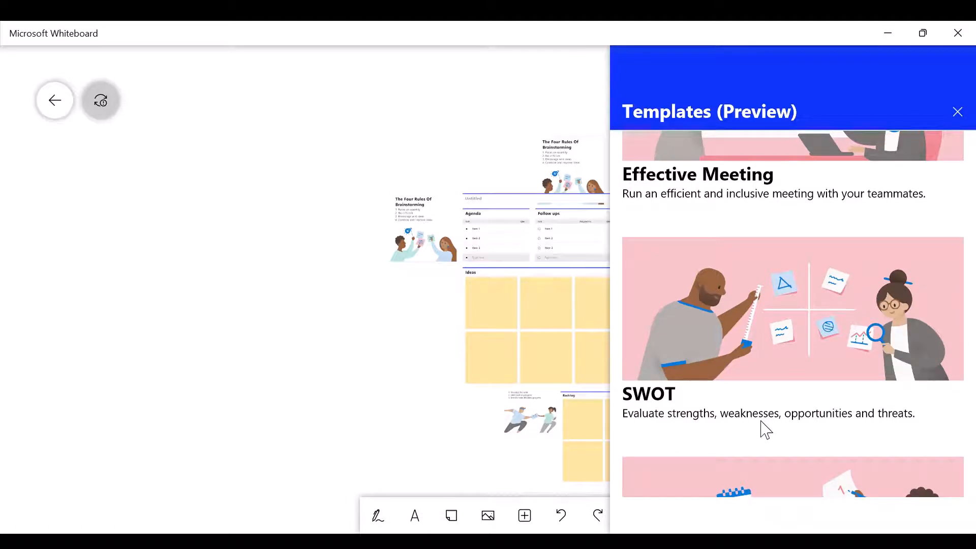
scroll(760, 422, "down", 6)
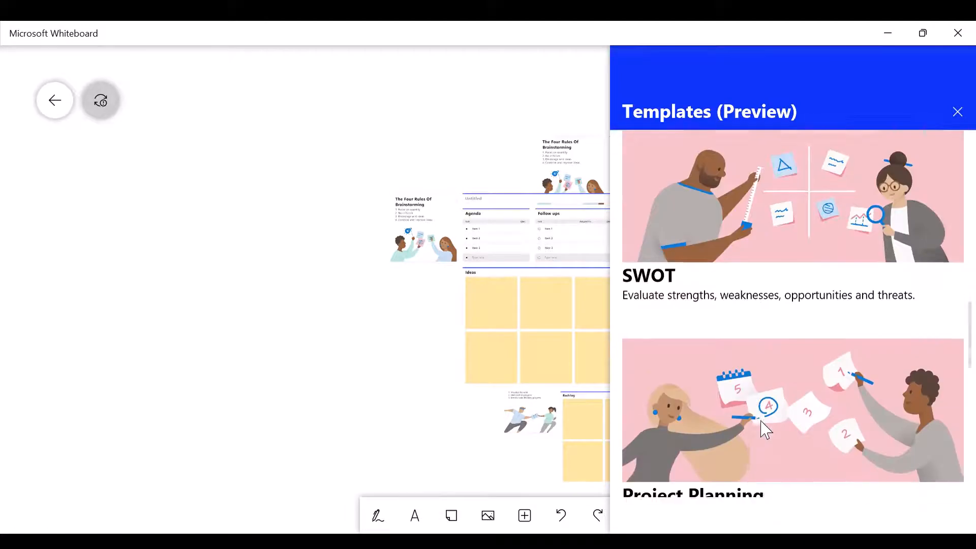
scroll(762, 422, "down", 3)
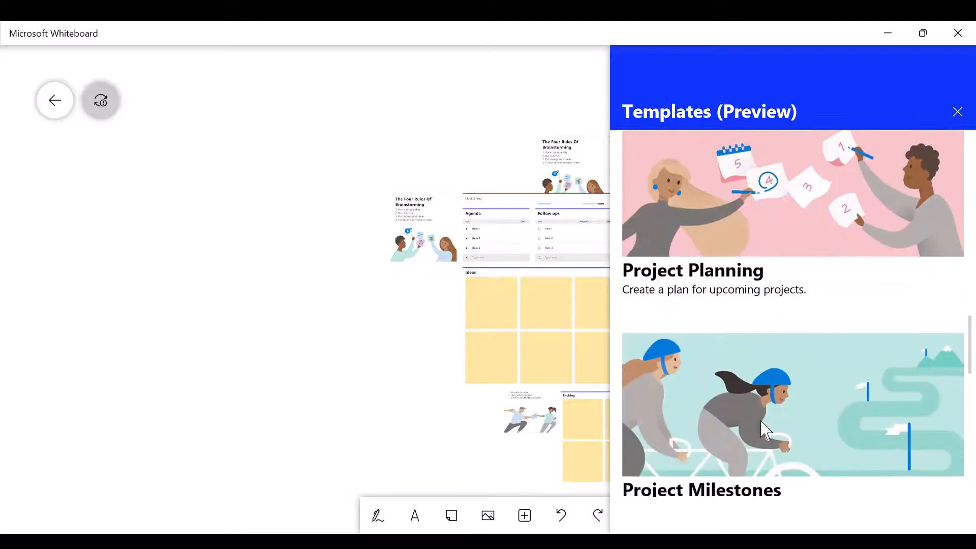
scroll(766, 430, "down", 3)
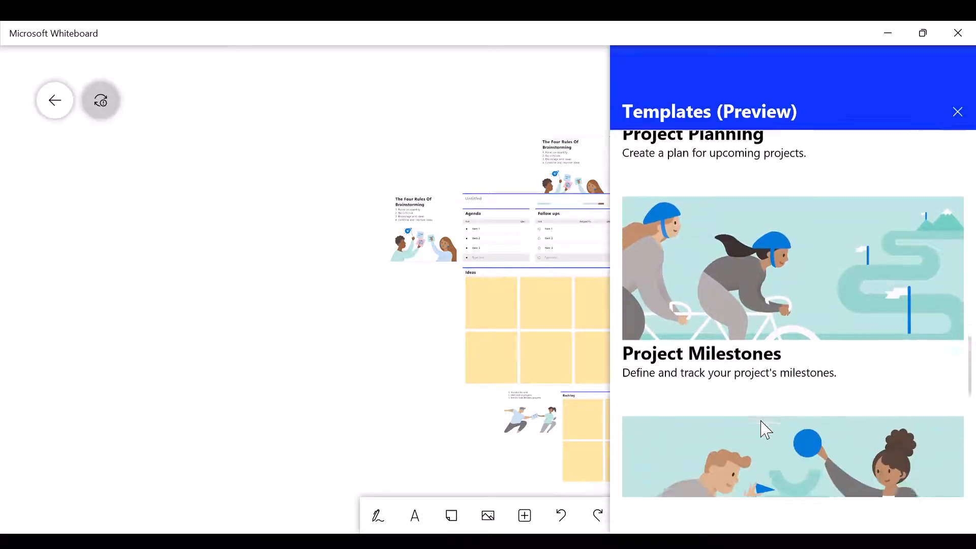
scroll(766, 429, "down", 9)
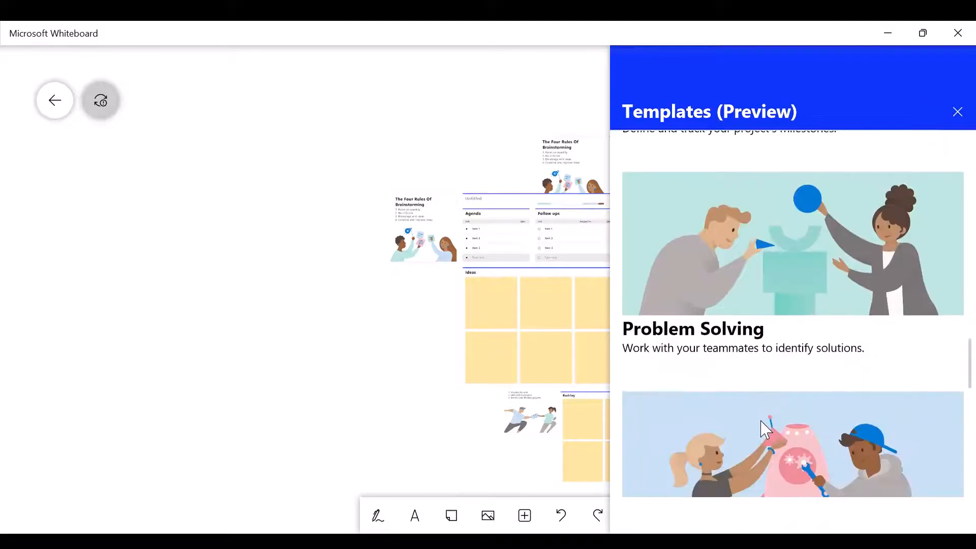
scroll(765, 430, "down", 9)
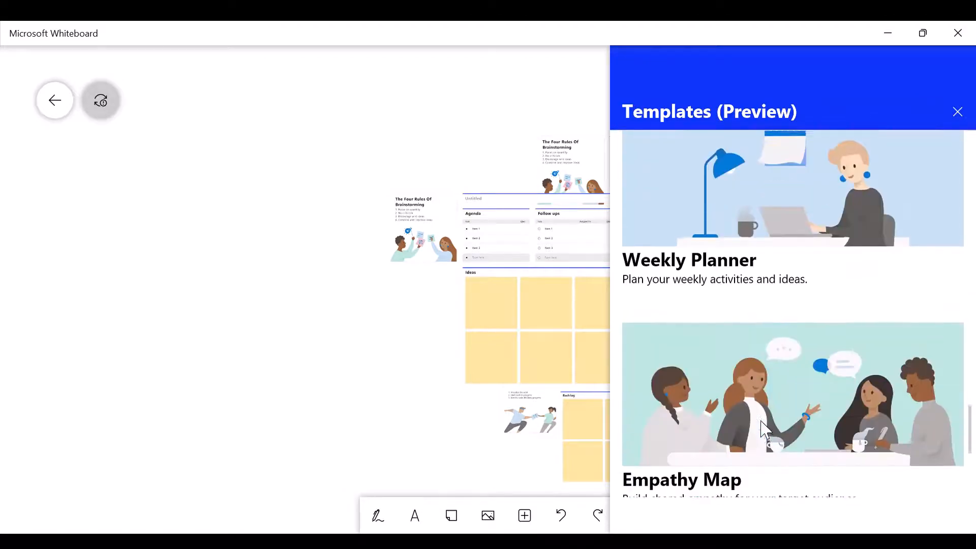
scroll(760, 422, "down", 1)
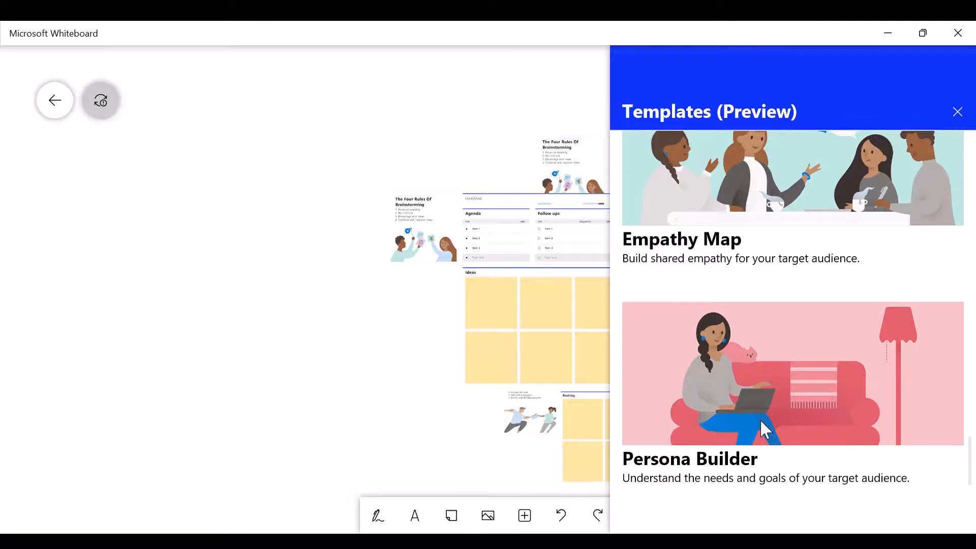
left_click(761, 422)
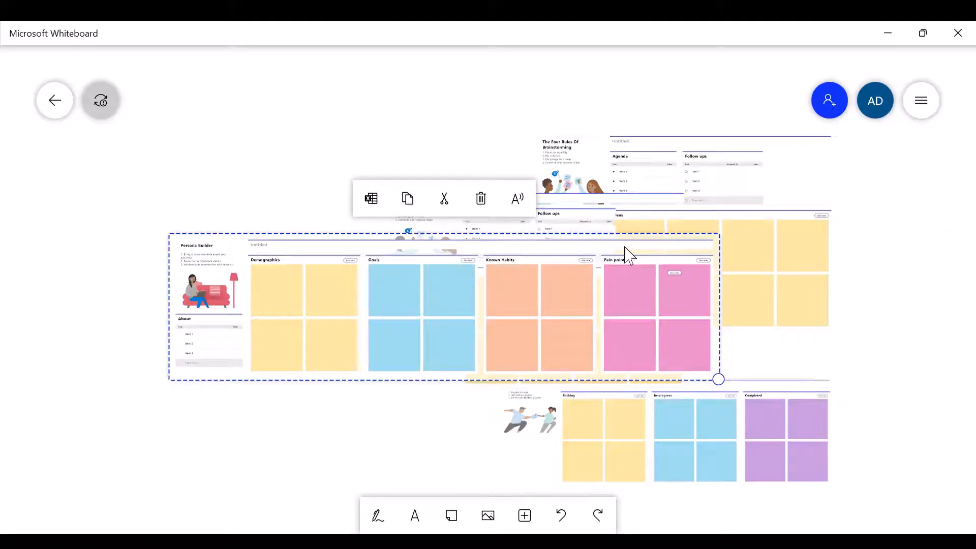
Move the Persona Builder template down and left into empty canvas space, clear of the Brainstorming and Kanban boards, and leave everything deselected
left_click_drag(585, 279, 366, 365)
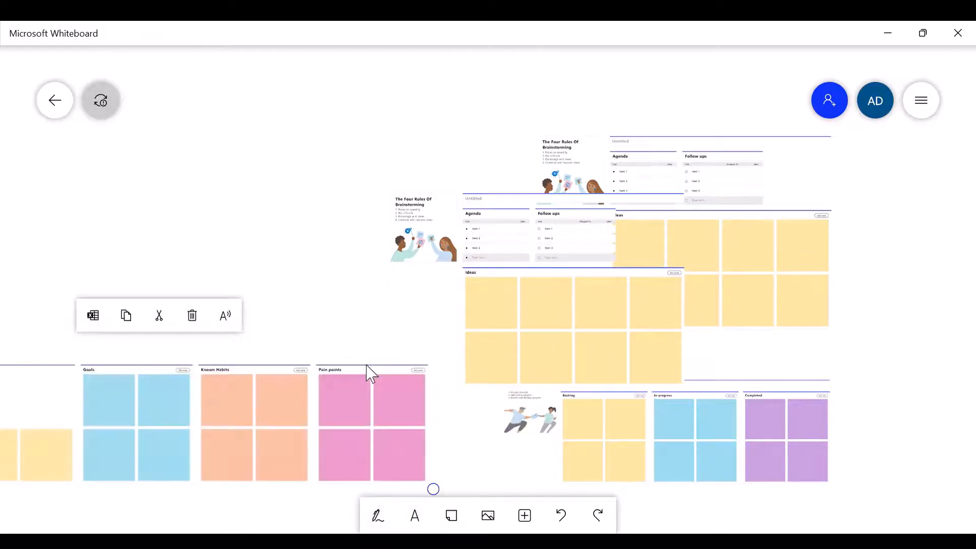
left_click(495, 365)
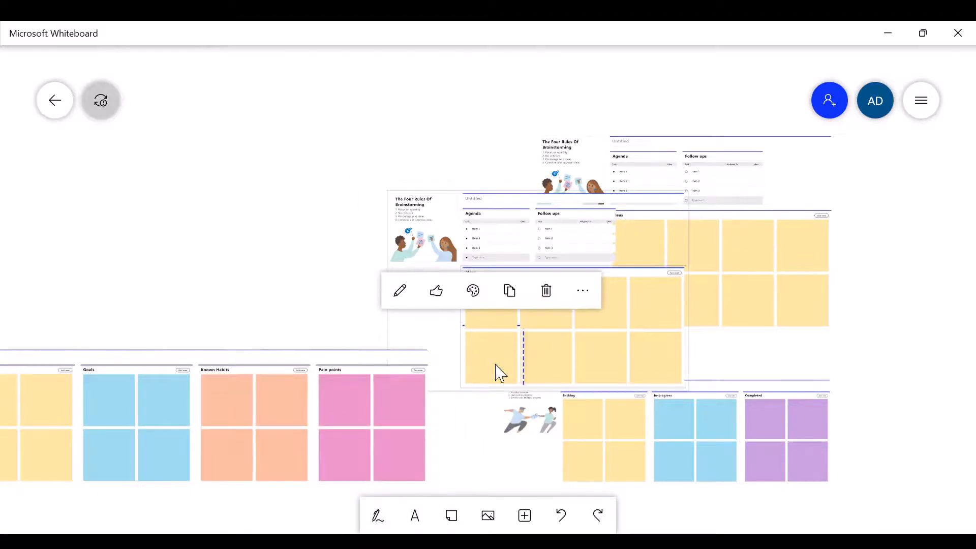
left_click(394, 334)
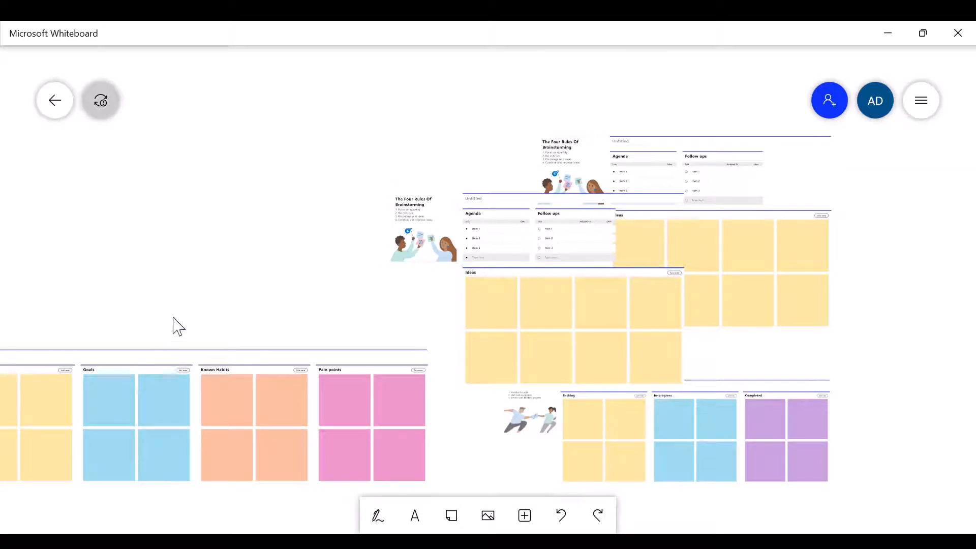
Add an extra note to the Demographics grid of the Persona Builder template
scroll(174, 327, "up", 2)
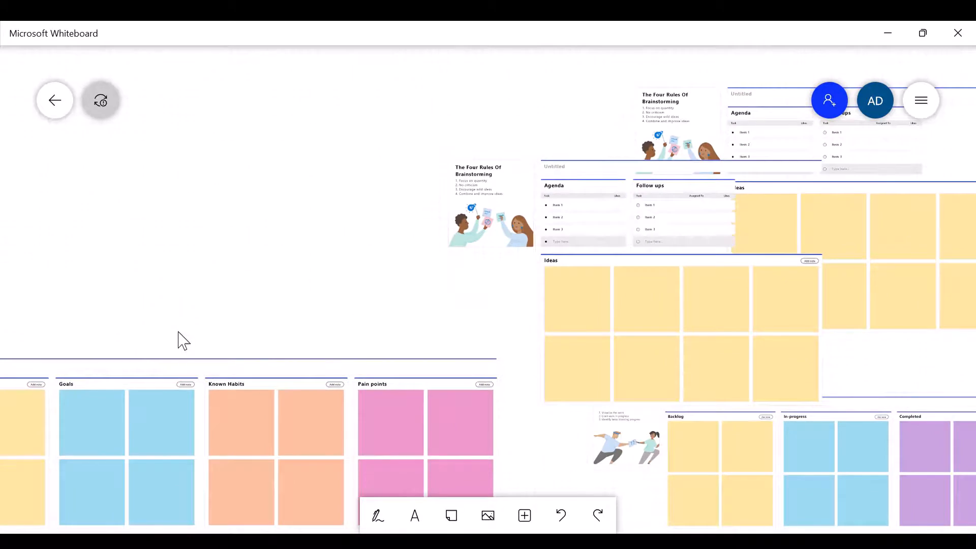
left_click_drag(177, 332, 443, 233)
scroll(443, 233, "up", 2)
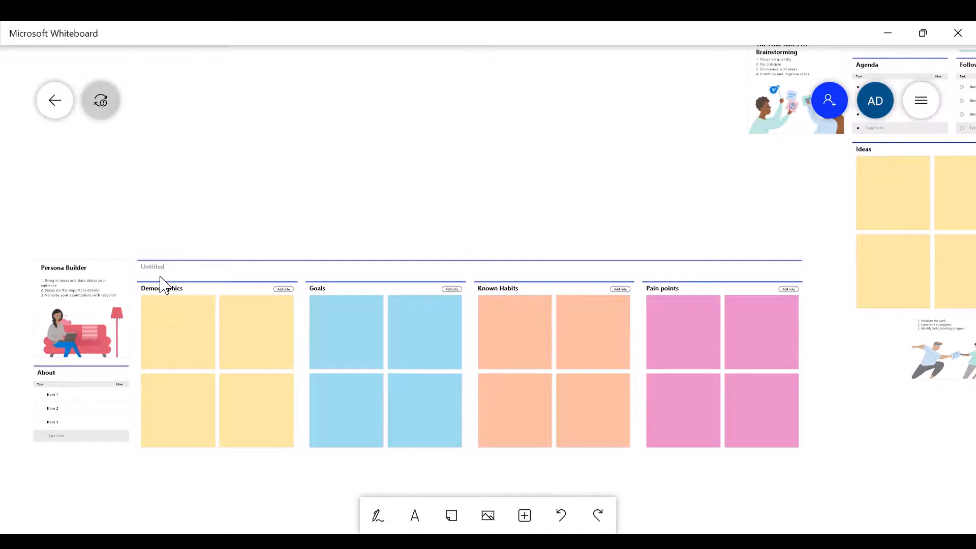
scroll(161, 284, "up", 1)
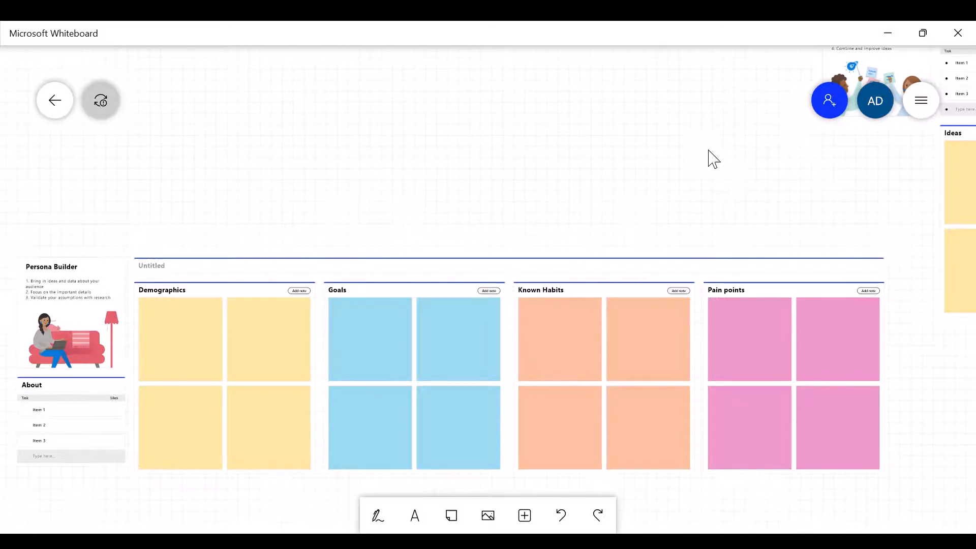
left_click_drag(707, 150, 711, 68)
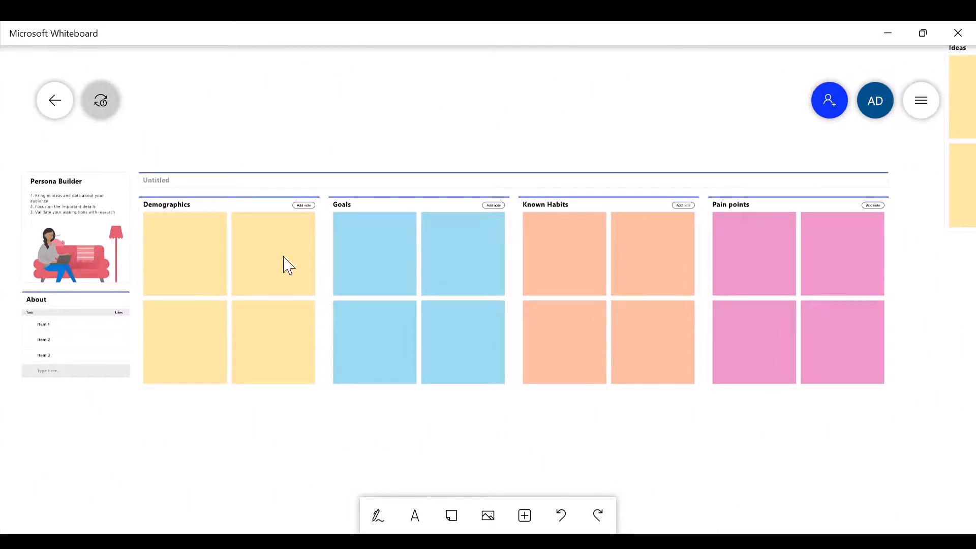
left_click(304, 205)
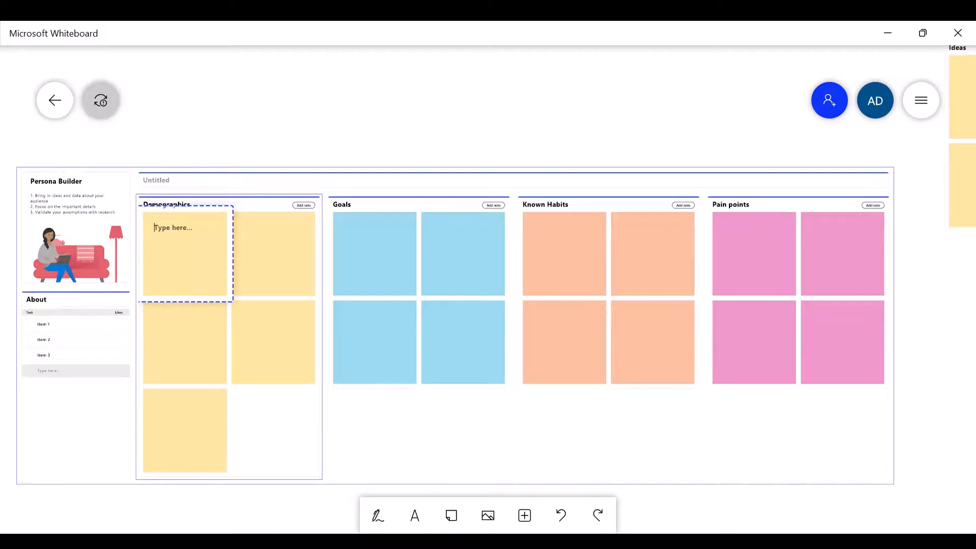
left_click(527, 530)
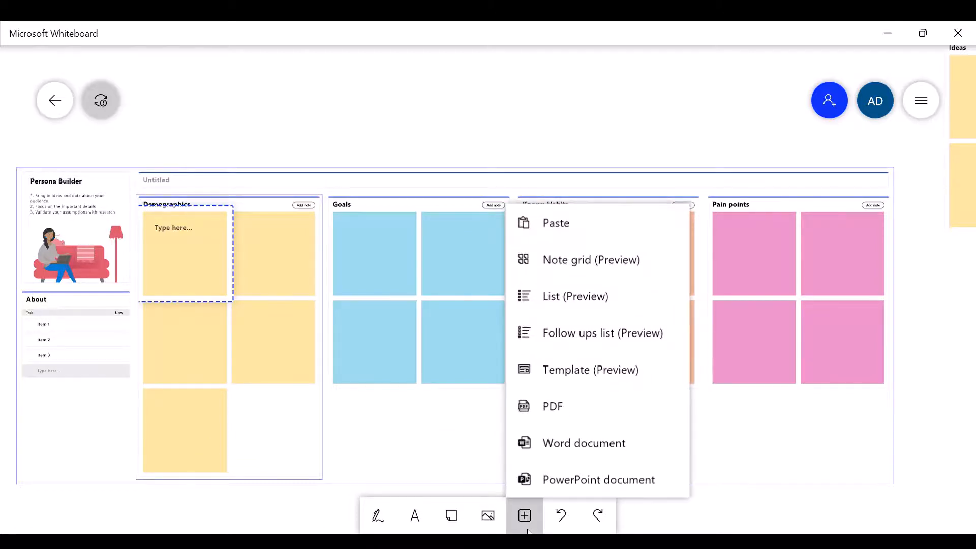
left_click(659, 483)
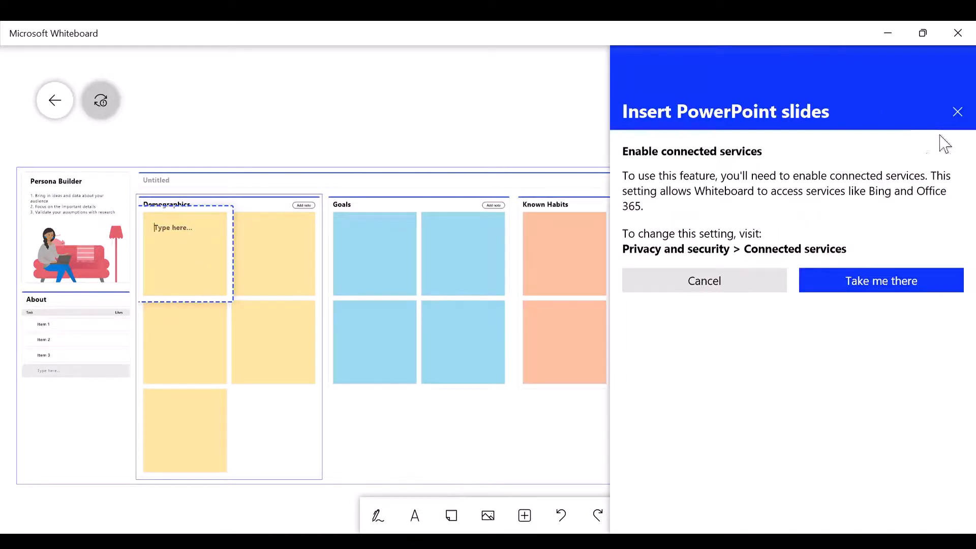
left_click(958, 112)
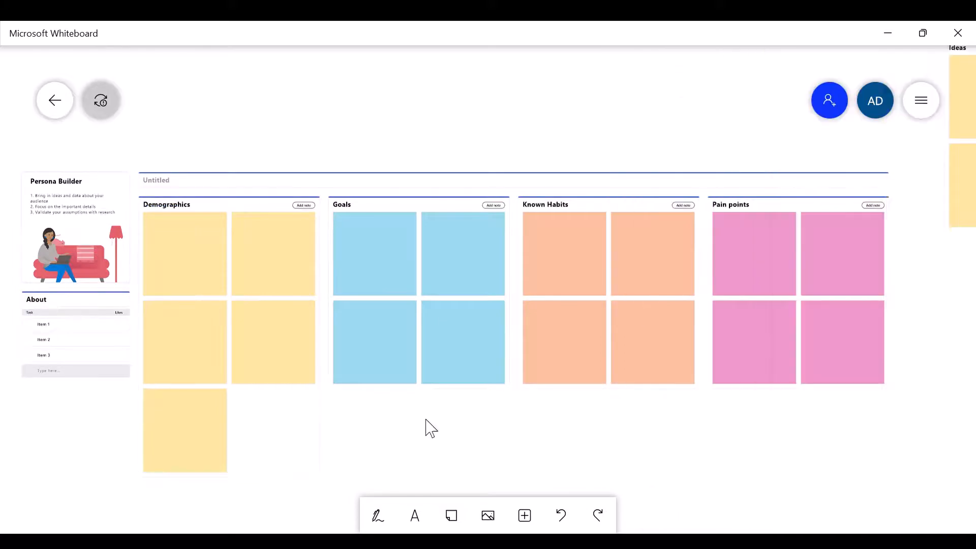
Draw a heart freehand with the blue-purple galaxy pen in the empty space above the Persona Builder template
left_click(381, 521)
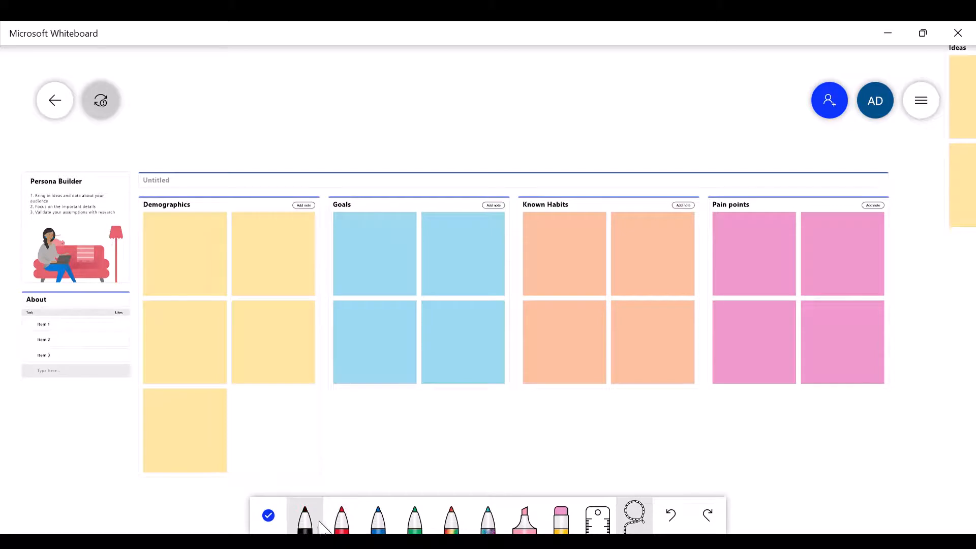
left_click(489, 523)
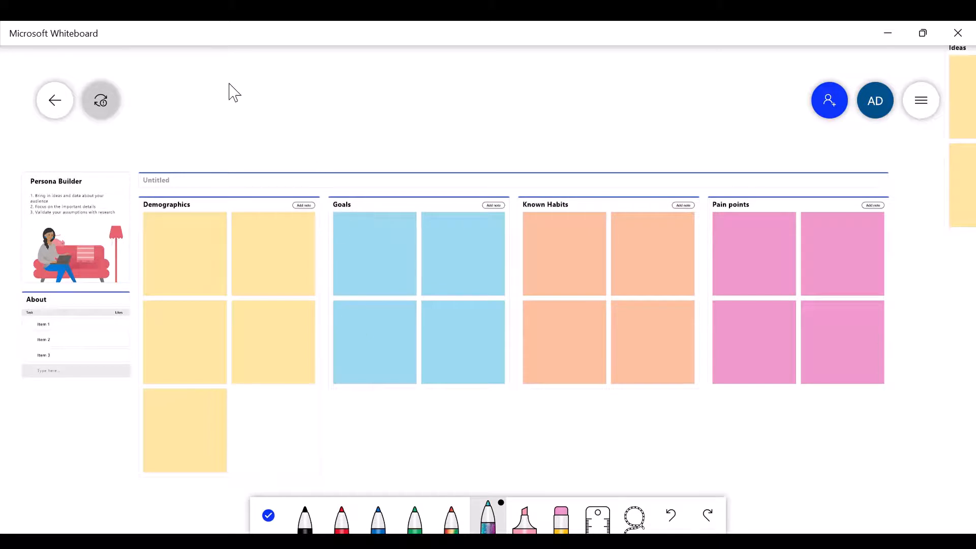
mouse_move(233, 90)
left_mouse_down()
mouse_move(194, 110)
mouse_move(244, 132)
left_mouse_up()
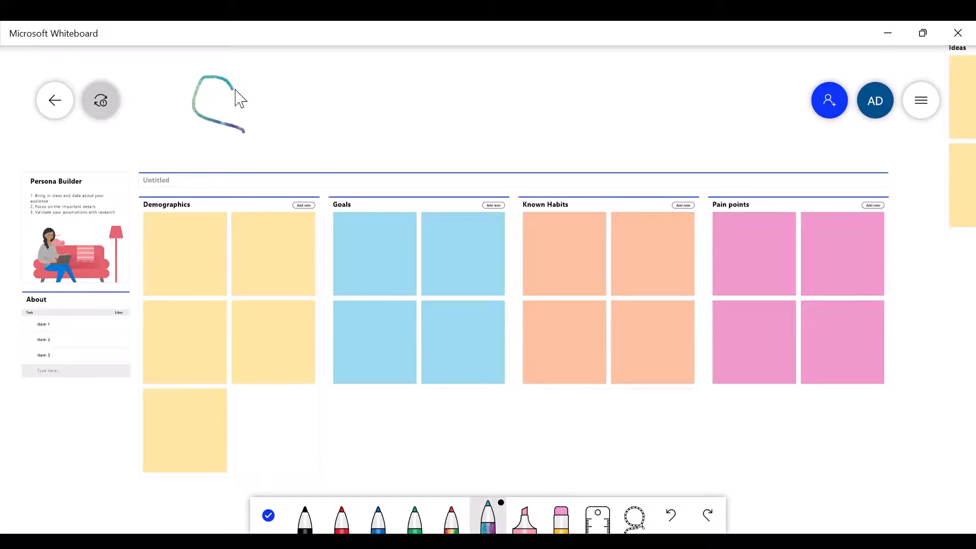
mouse_move(233, 90)
left_mouse_down()
mouse_move(247, 78)
mouse_move(259, 110)
mouse_move(242, 132)
left_mouse_up()
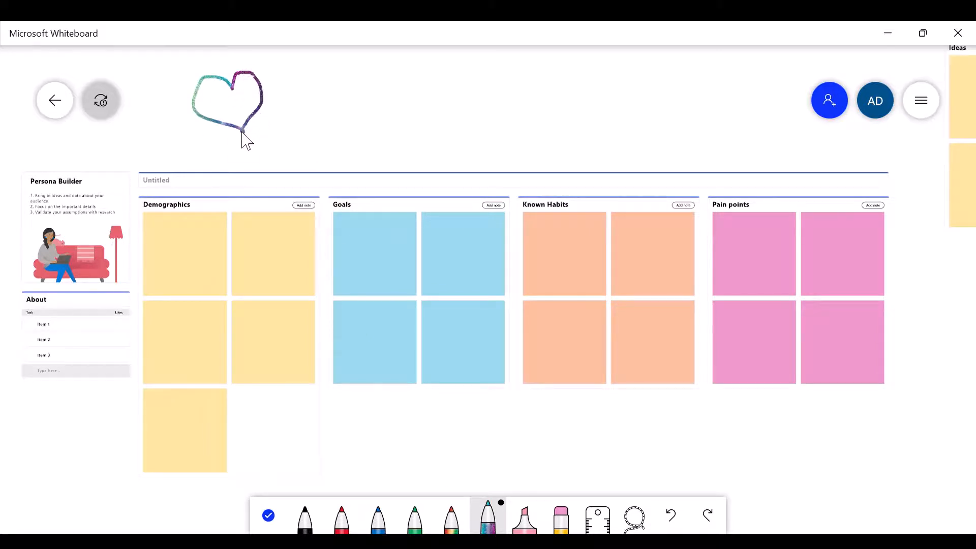
Review the ink settings and draw a square with a vertical divider beside the heart, extending the resulting table to three columns and two rows
left_click(910, 107)
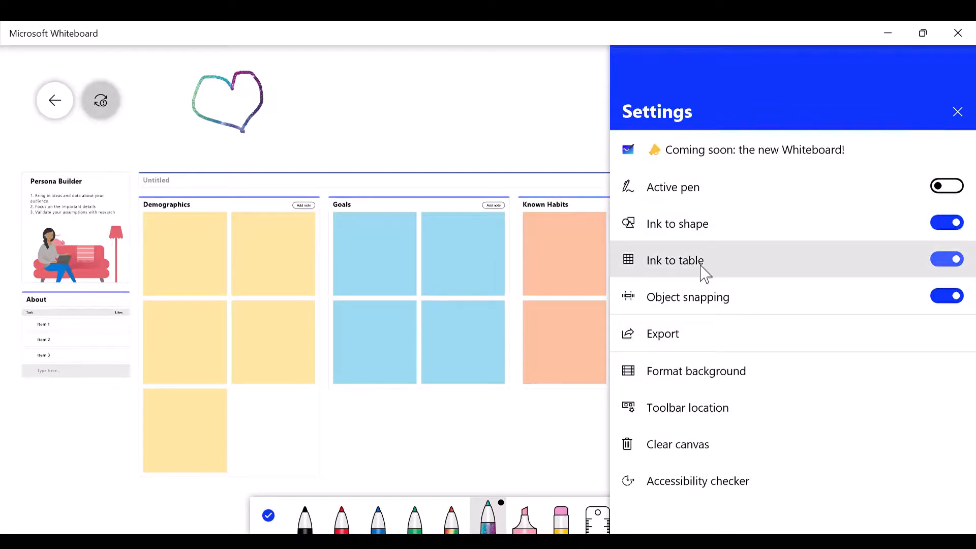
mouse_move(297, 82)
left_mouse_down()
mouse_move(295, 152)
mouse_move(370, 164)
mouse_move(378, 111)
mouse_move(338, 81)
mouse_move(299, 85)
left_mouse_up()
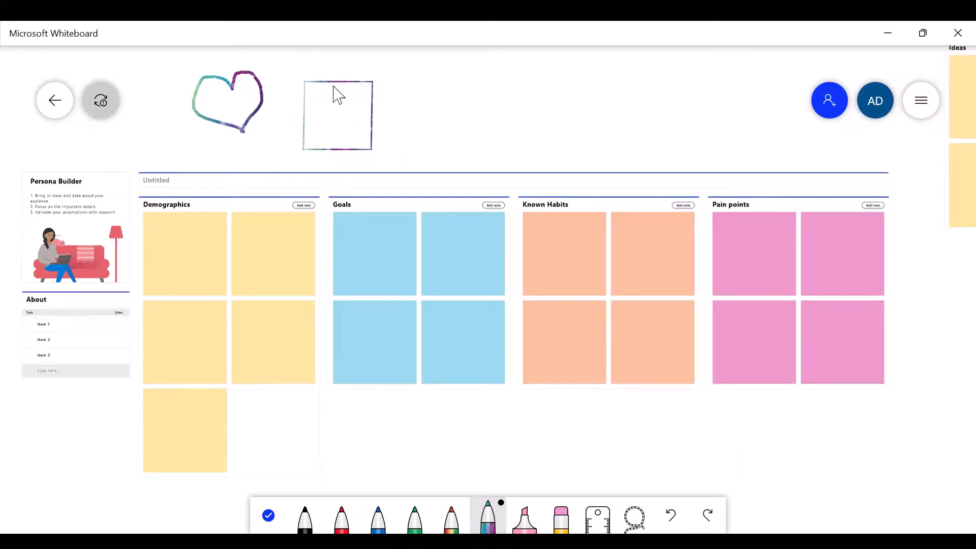
left_click_drag(337, 83, 338, 153)
left_click(367, 77)
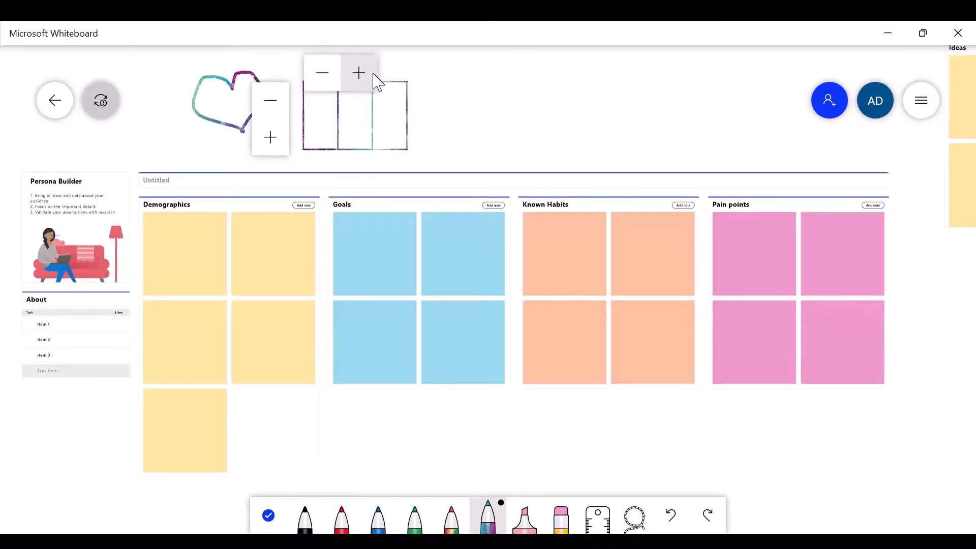
left_click(281, 142)
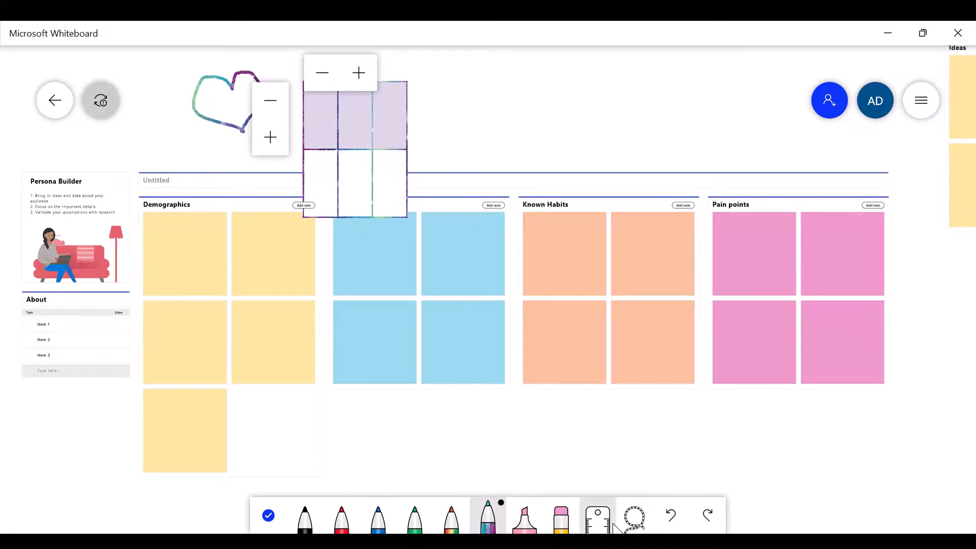
Lasso-select the heart drawing together with the Persona Builder template
left_click(635, 518)
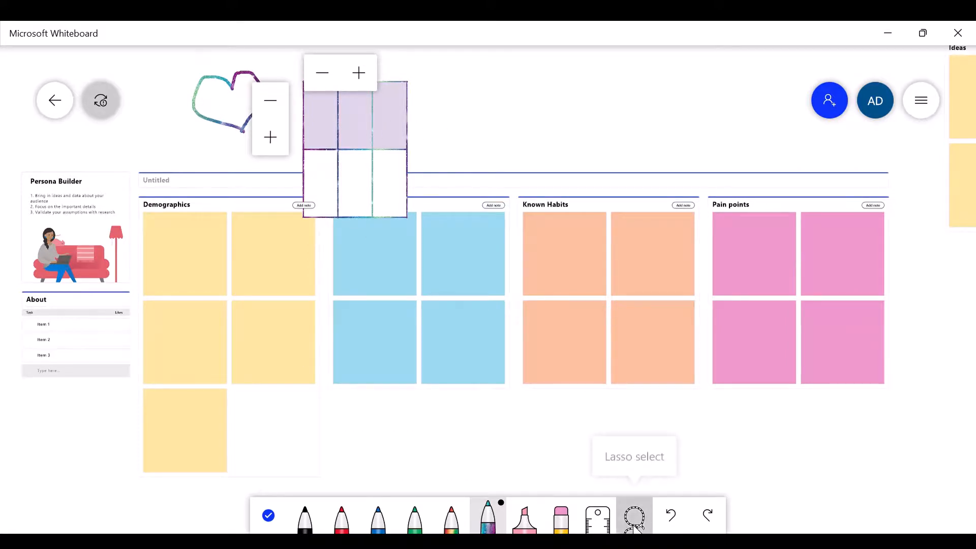
mouse_move(234, 142)
left_mouse_down()
mouse_move(170, 65)
mouse_move(297, 133)
mouse_move(447, 234)
mouse_move(464, 221)
left_mouse_up()
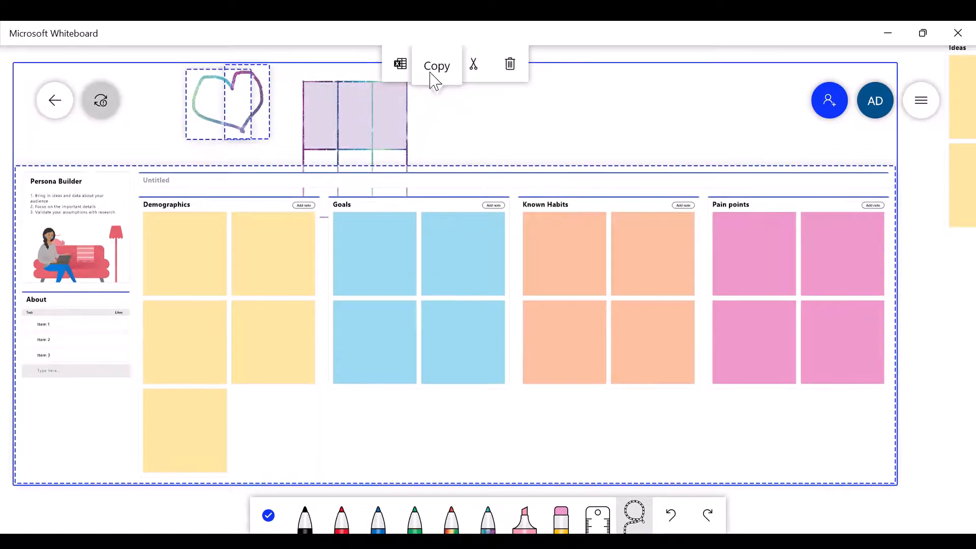
Clear the selection and draw another heart freehand with the galaxy pen in the empty space below the Persona Builder template
left_click(389, 131)
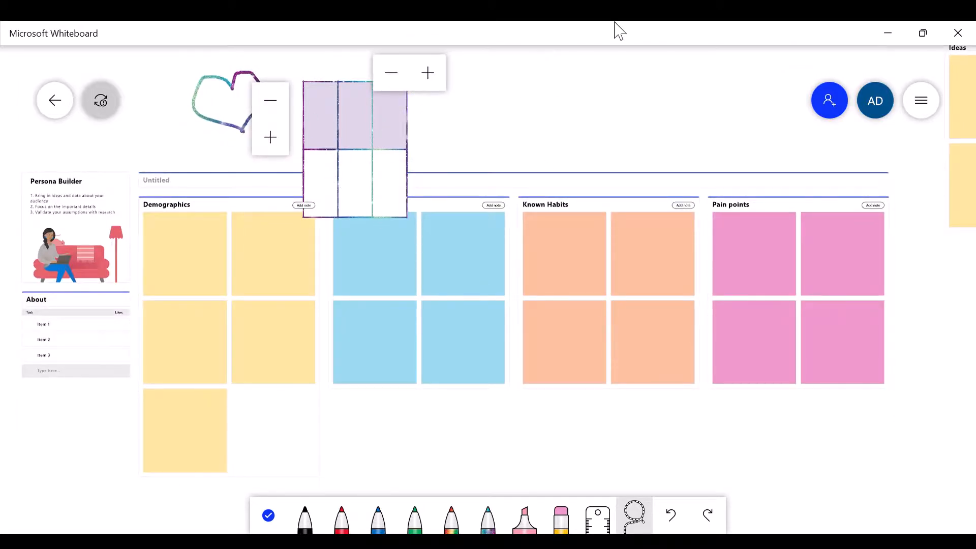
left_click(582, 120)
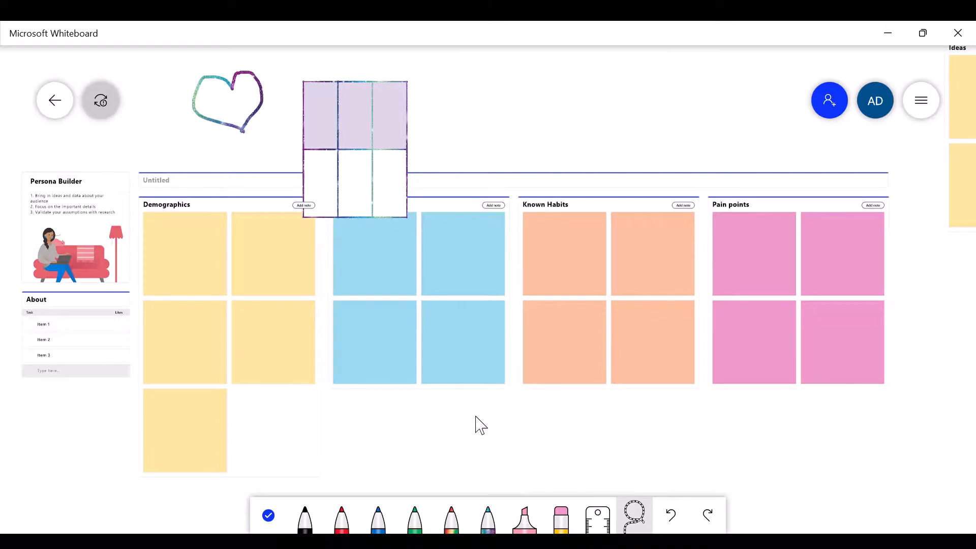
scroll(480, 425, "up", 4)
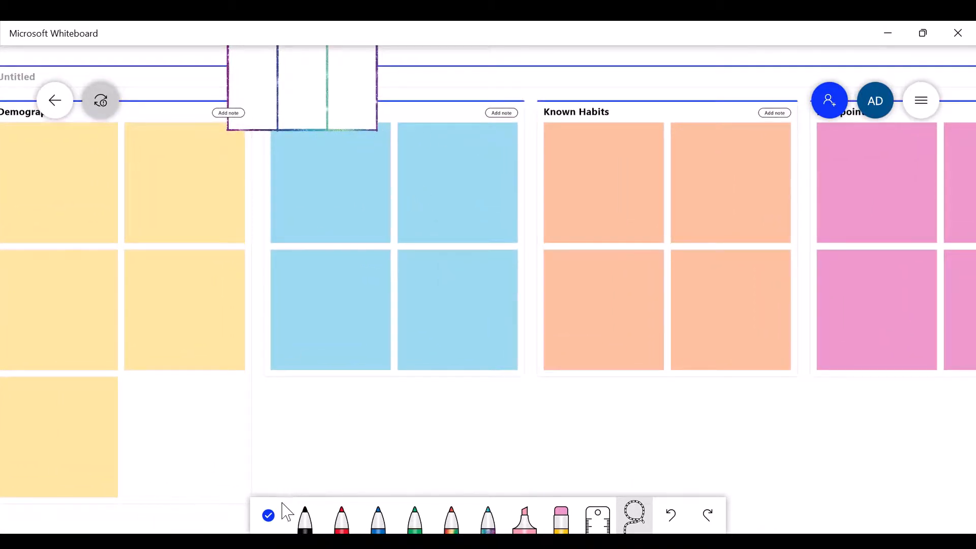
left_click(272, 522)
mouse_move(321, 464)
left_mouse_down()
mouse_move(425, 253)
mouse_move(636, 61)
left_mouse_up()
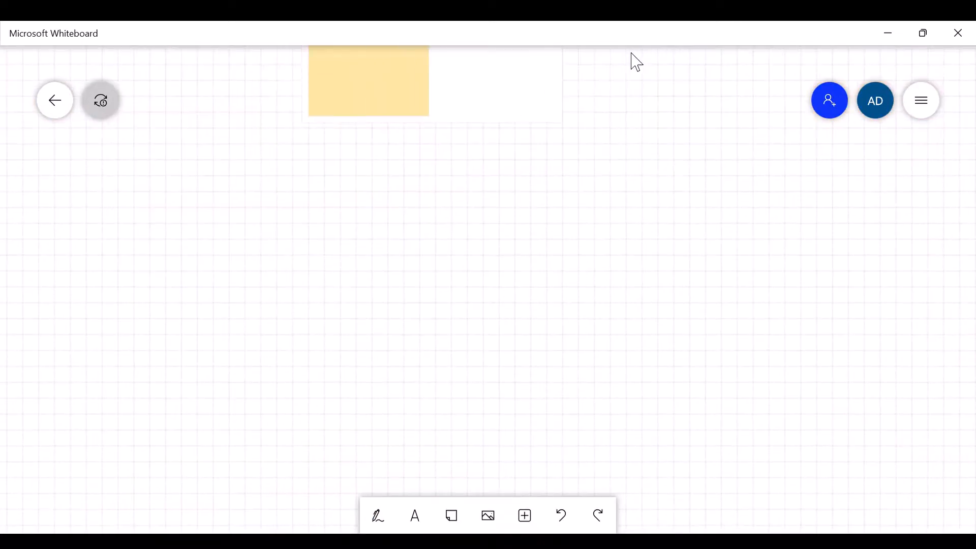
left_click(385, 517)
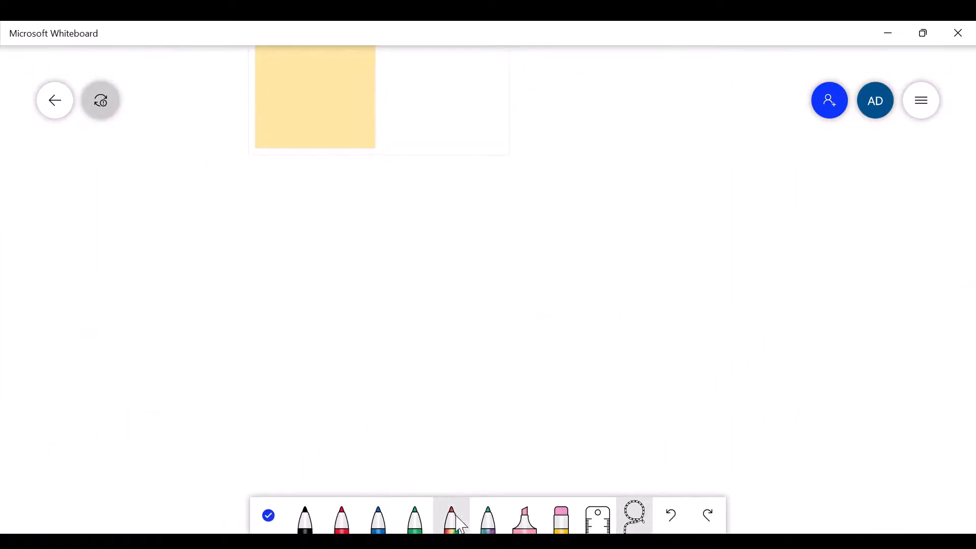
left_click(487, 523)
mouse_move(297, 297)
left_mouse_down()
mouse_move(246, 302)
mouse_move(332, 357)
left_mouse_up()
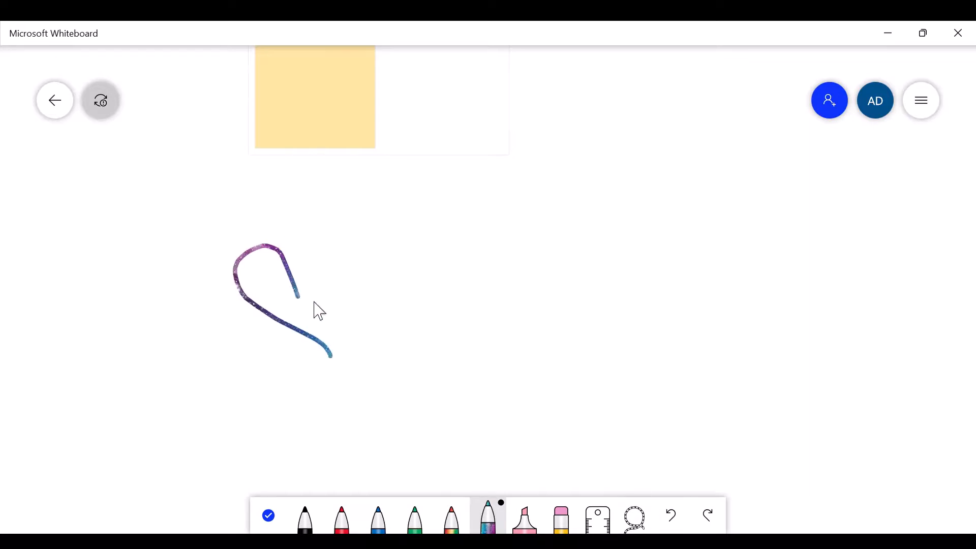
left_click_drag(298, 297, 327, 337)
Draw a square and a triangle in a row to the right of the new heart with the galaxy pen
left_click_drag(411, 280, 412, 304)
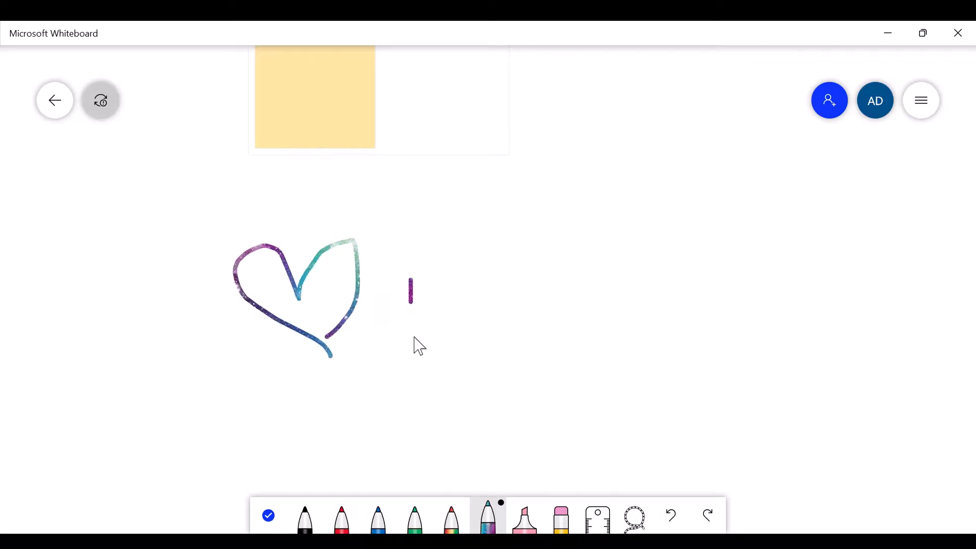
mouse_move(414, 338)
left_mouse_down()
mouse_move(534, 257)
mouse_move(411, 244)
mouse_move(407, 278)
left_mouse_up()
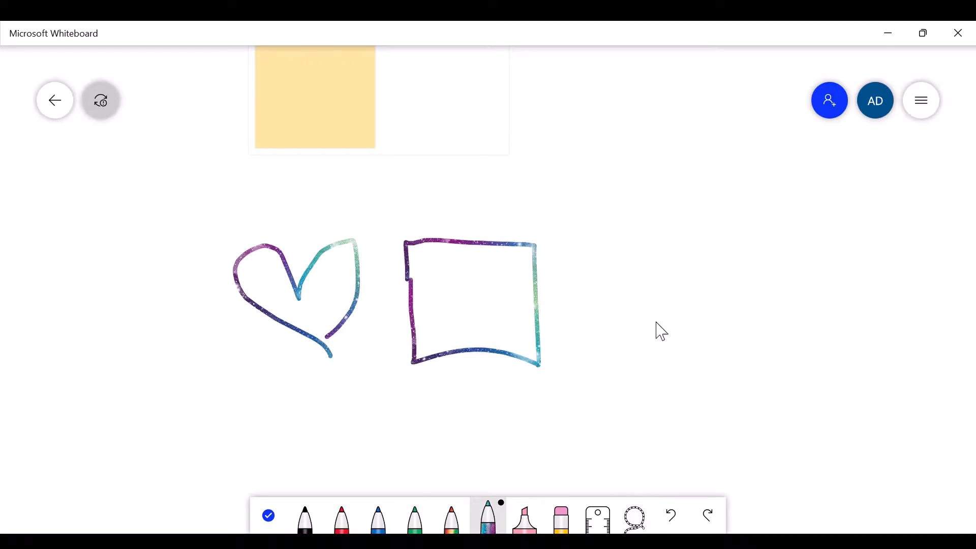
mouse_move(622, 249)
left_mouse_down()
mouse_move(573, 354)
mouse_move(632, 254)
mouse_move(620, 246)
left_mouse_up()
Lasso-select the heart, square and triangle together, look at the canvas context options and leave inking mode
left_click(635, 516)
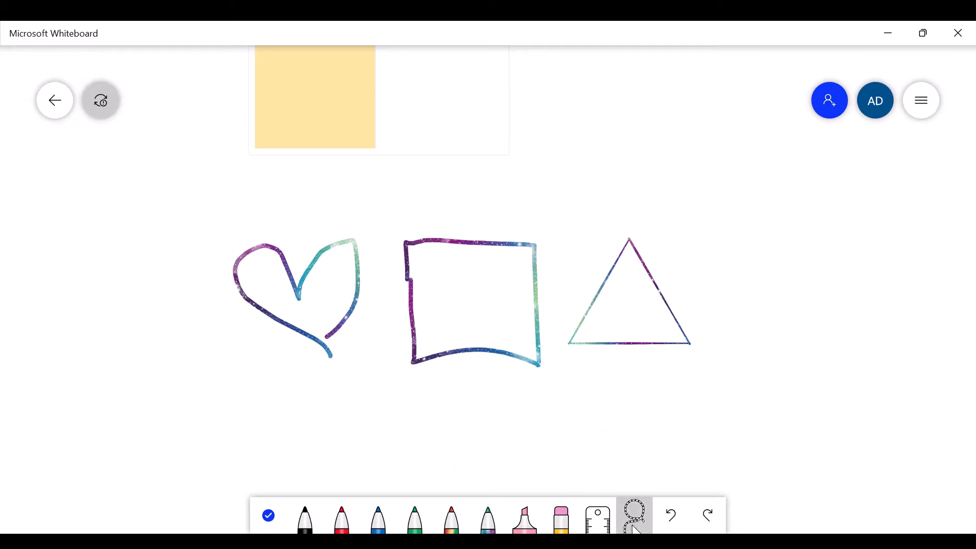
mouse_move(201, 191)
left_mouse_down()
mouse_move(569, 386)
mouse_move(756, 466)
mouse_move(743, 462)
left_mouse_up()
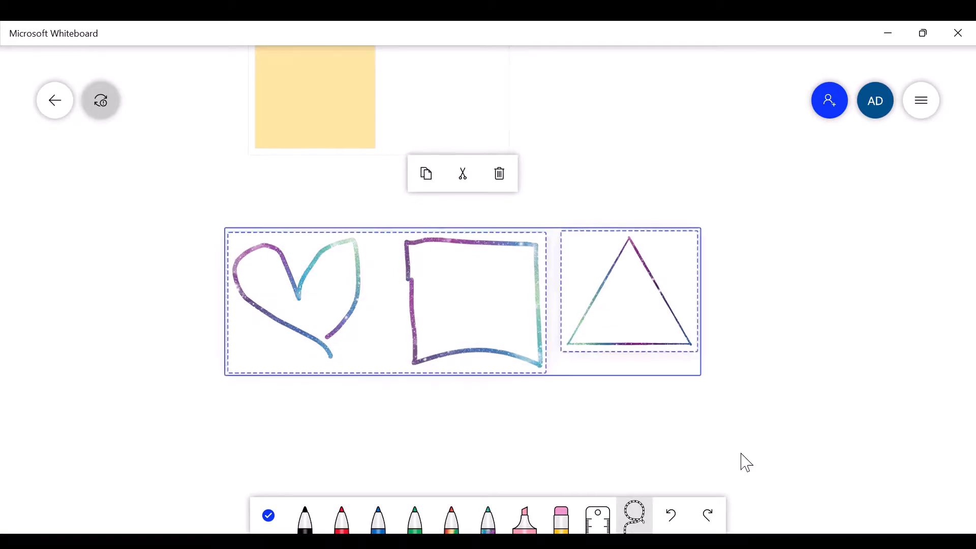
right_click(531, 336)
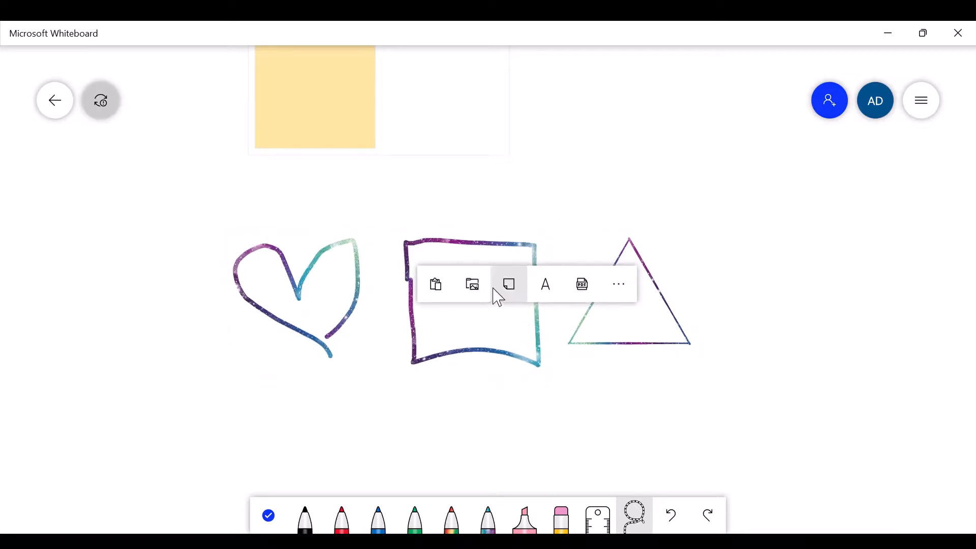
left_click(617, 285)
left_click(619, 282)
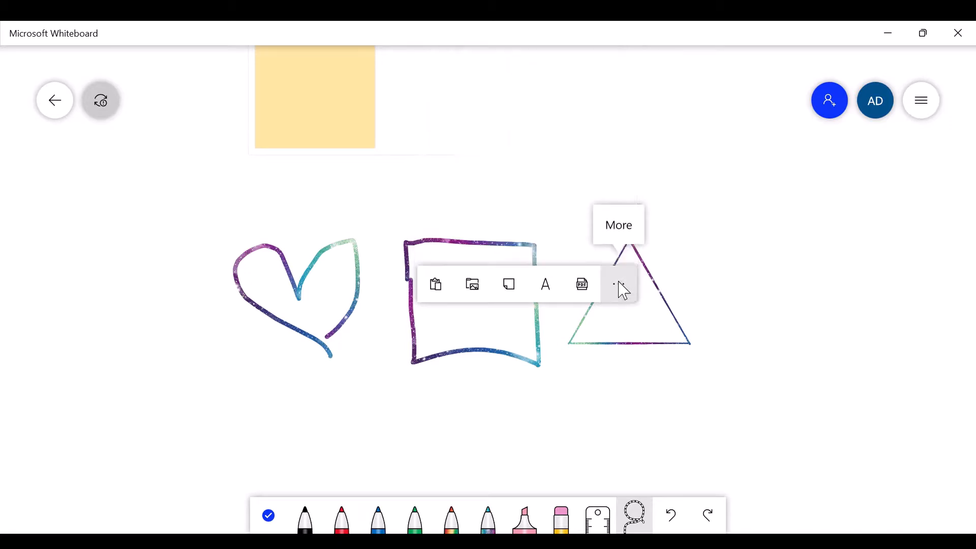
left_click(571, 408)
left_click(268, 516)
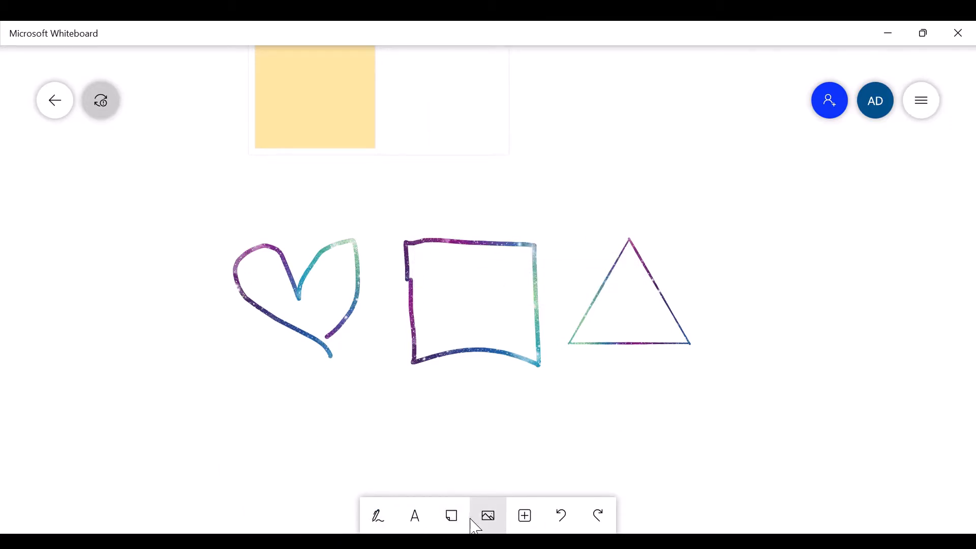
Add a blue sticky note to the left of the heart and give it a like
left_click(452, 516)
left_click_drag(580, 374, 200, 306)
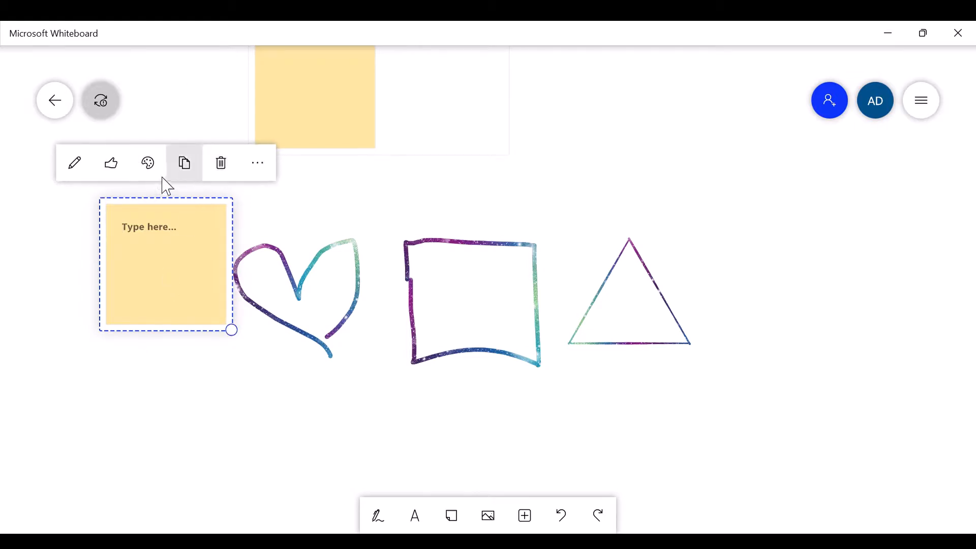
left_click(154, 170)
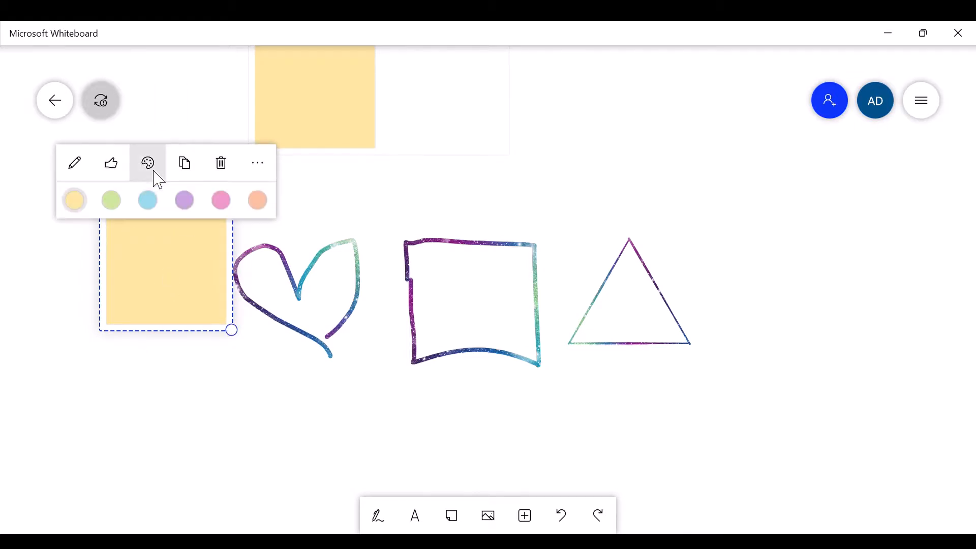
left_click(147, 203)
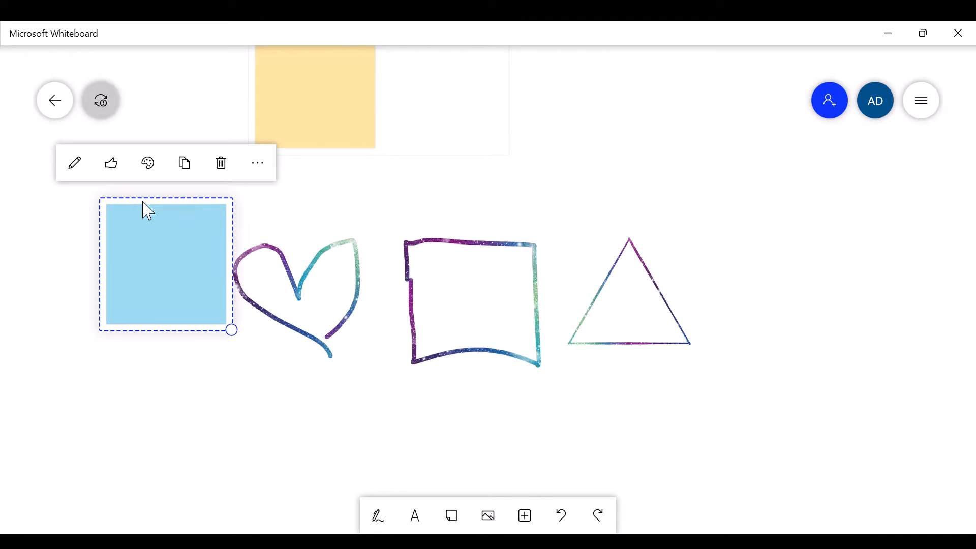
left_click(114, 169)
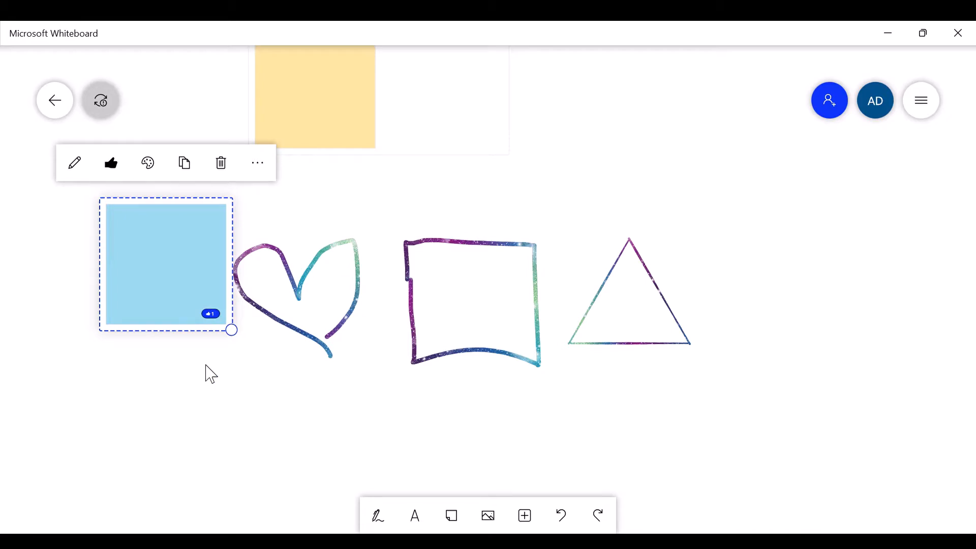
Insert a Follow ups list above the triangle and add the task "Thing 1" to it
left_click(538, 517)
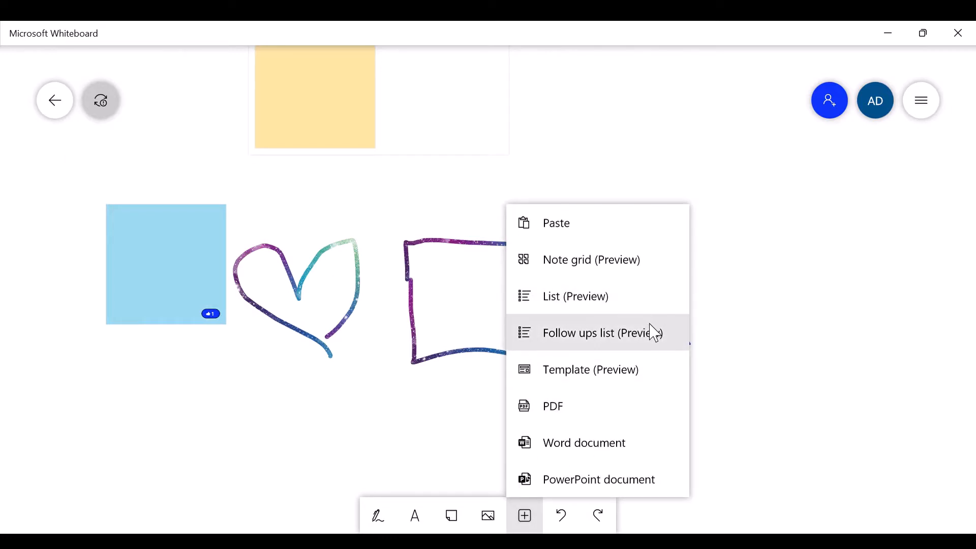
left_click(655, 334)
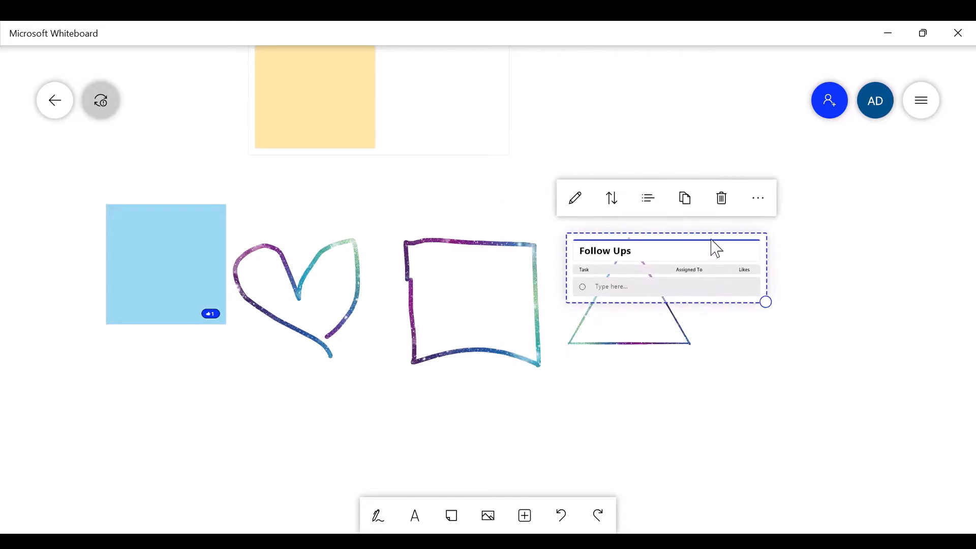
left_click_drag(716, 249, 724, 164)
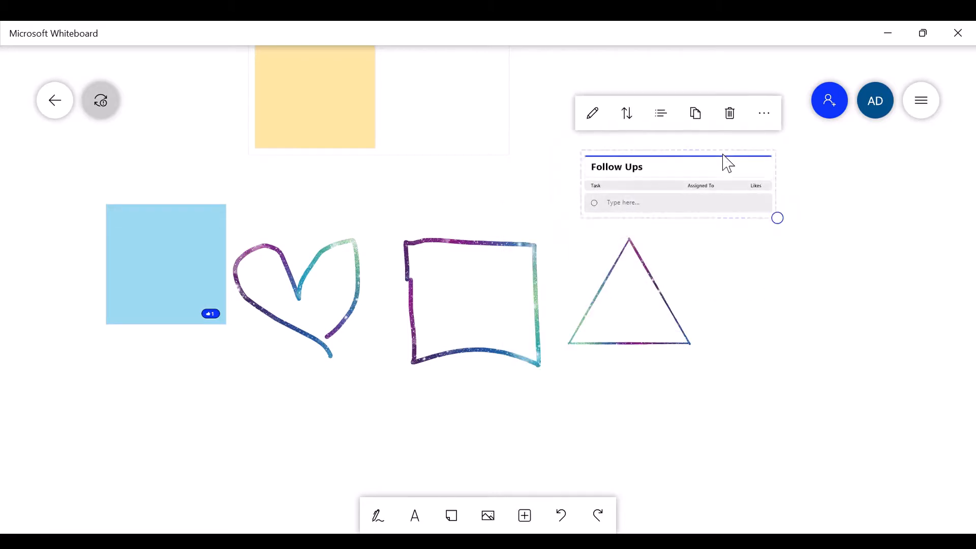
left_click(668, 210)
type("Thing 1")
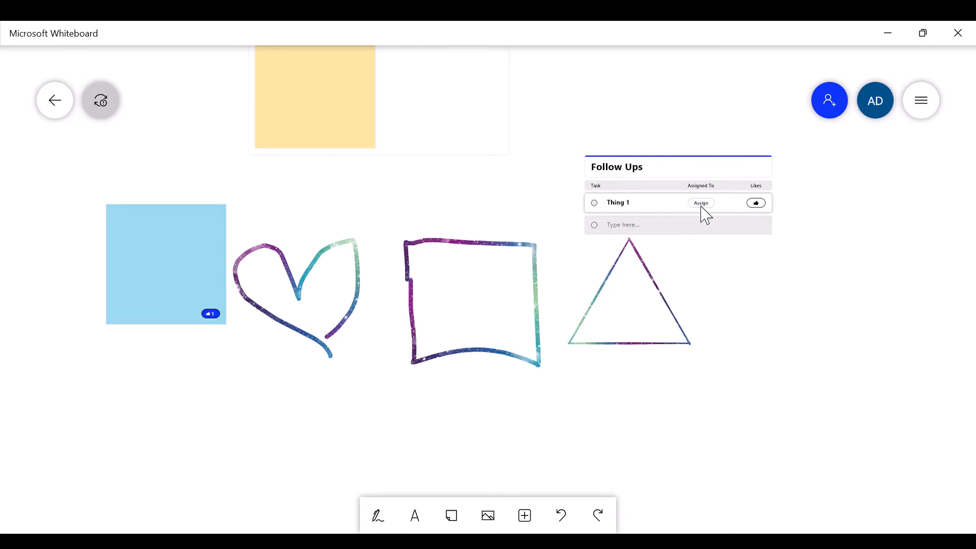
Format the whiteboard background with the black color and the Square grid
left_click(525, 516)
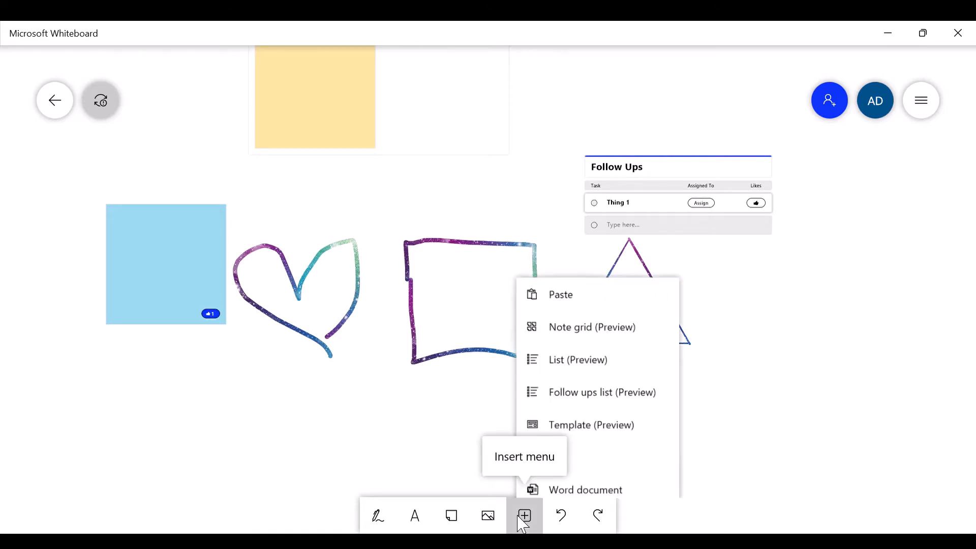
left_click(926, 105)
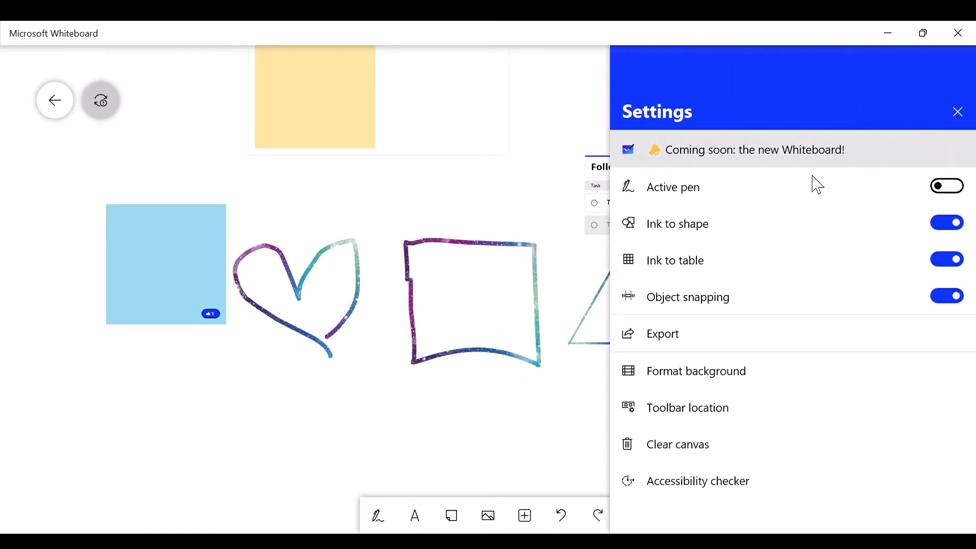
left_click(724, 371)
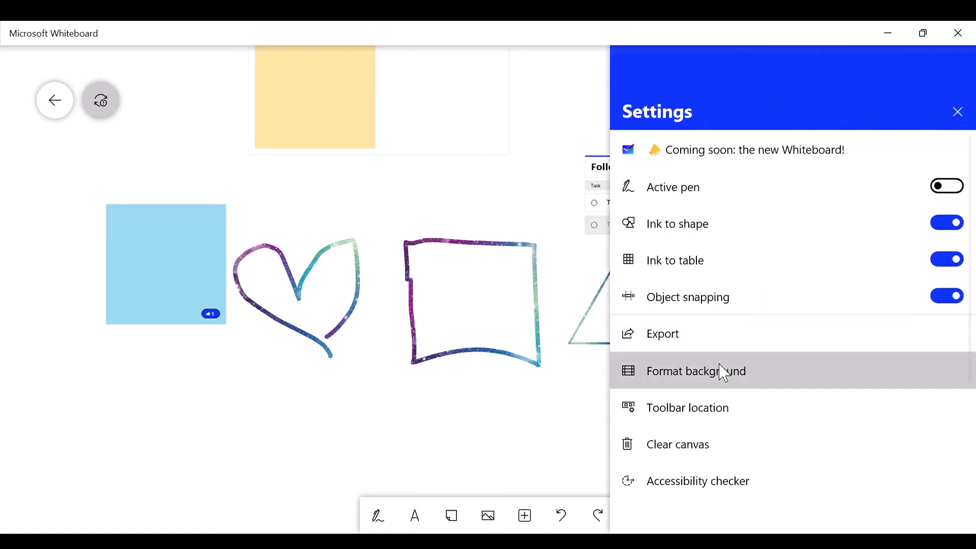
left_click(963, 230)
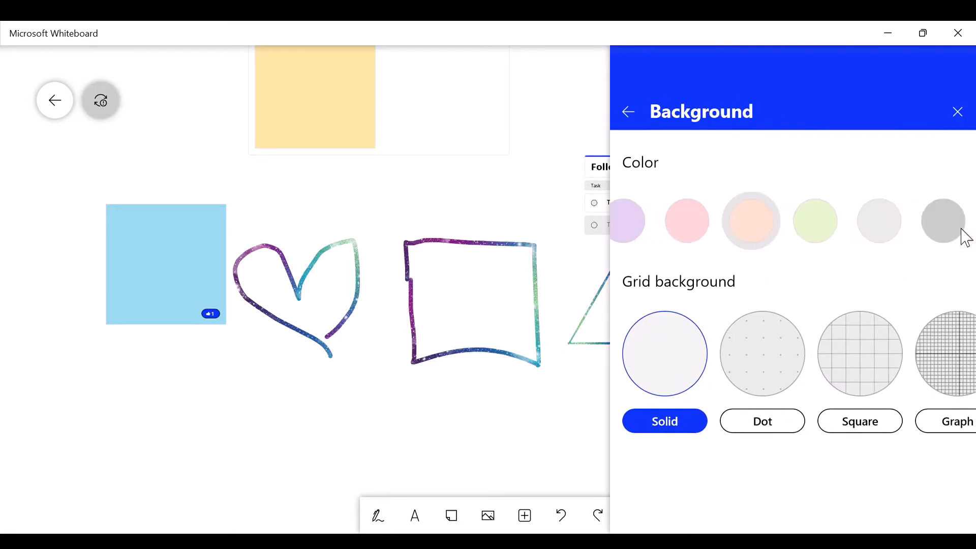
left_click(942, 225)
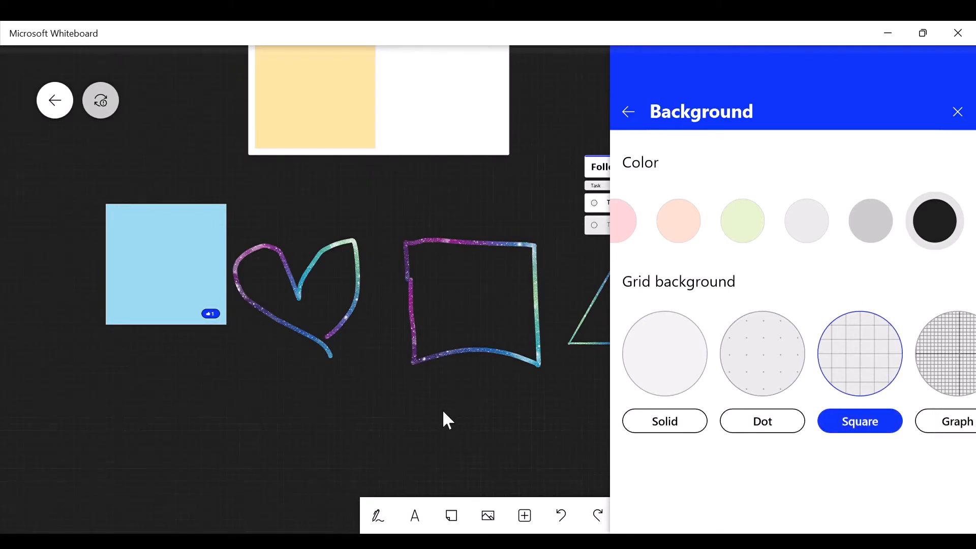
scroll(442, 410, "up", 4)
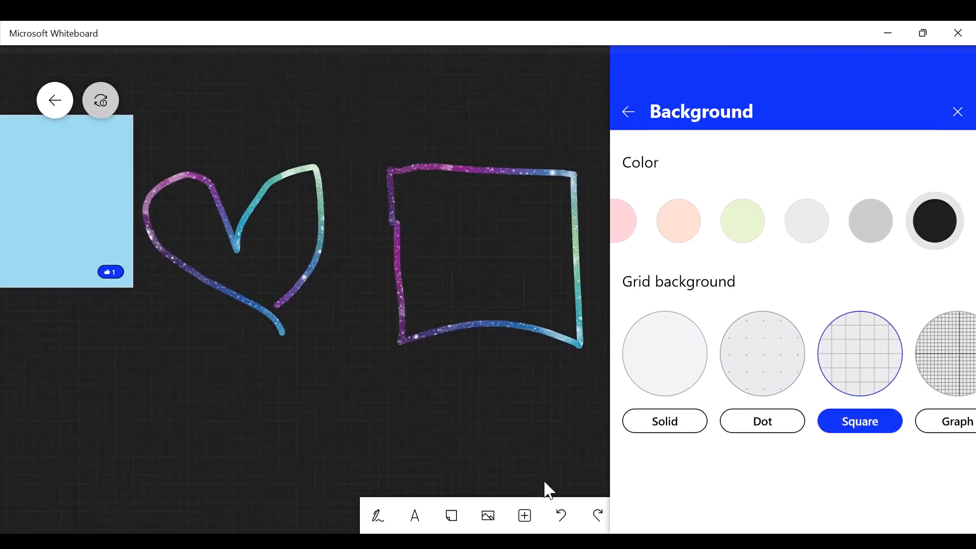
left_click(630, 129)
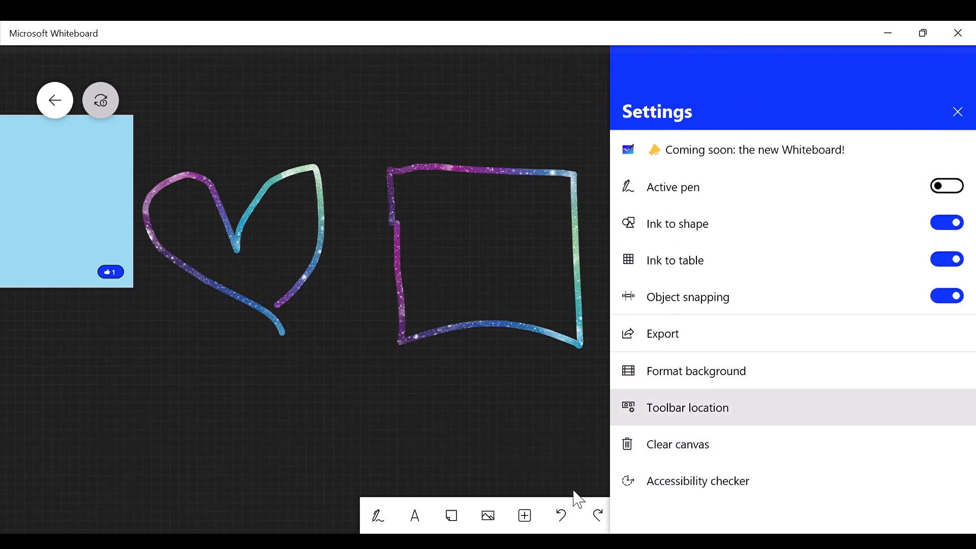
Open the template gallery and browse the available templates
left_click(515, 517)
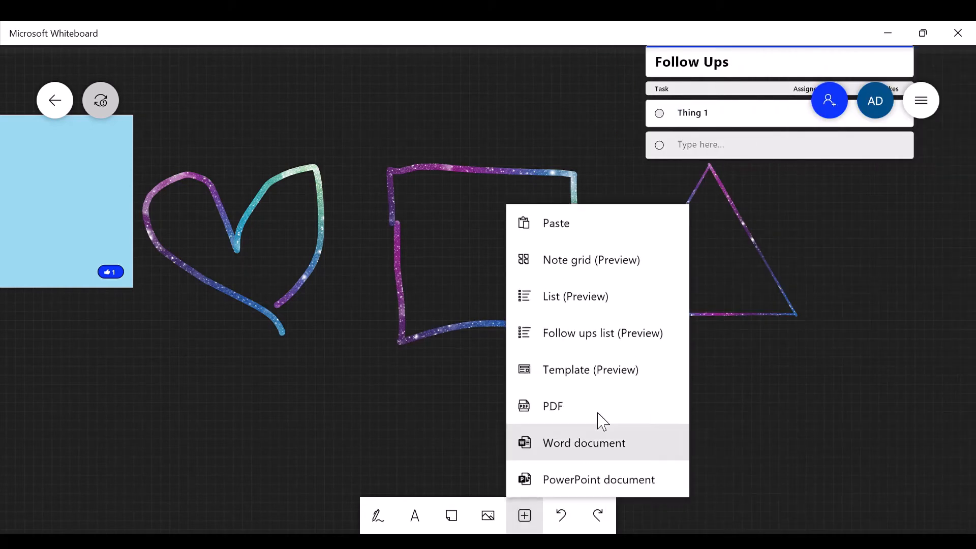
left_click(621, 375)
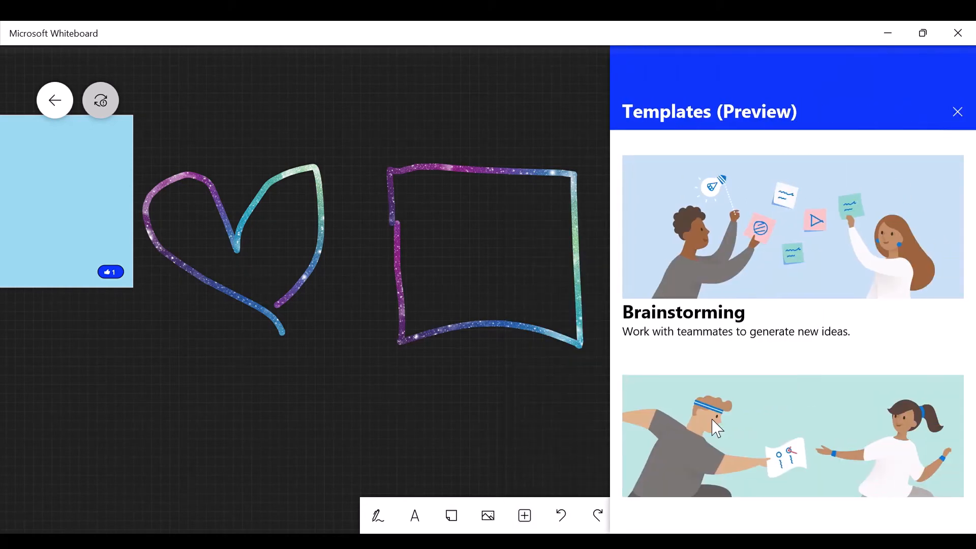
scroll(712, 427, "down", 5)
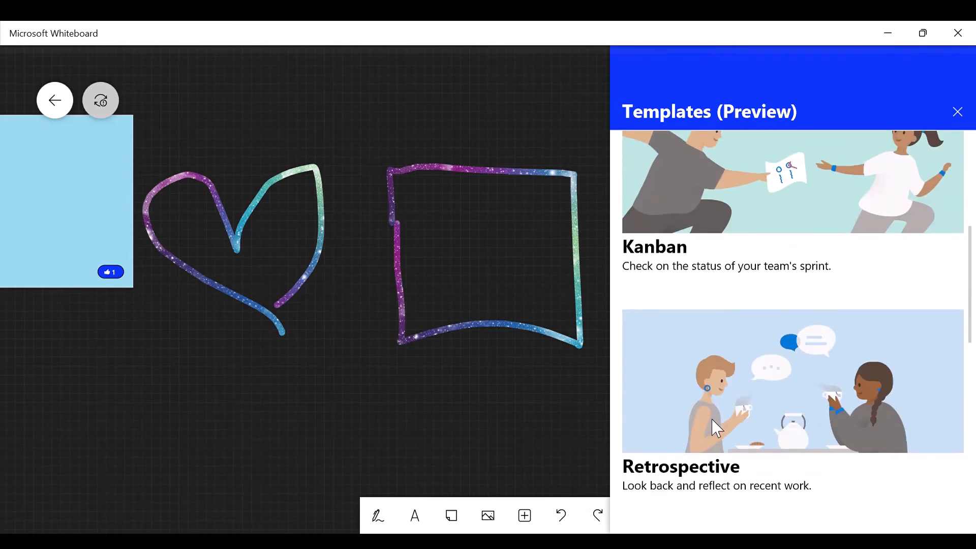